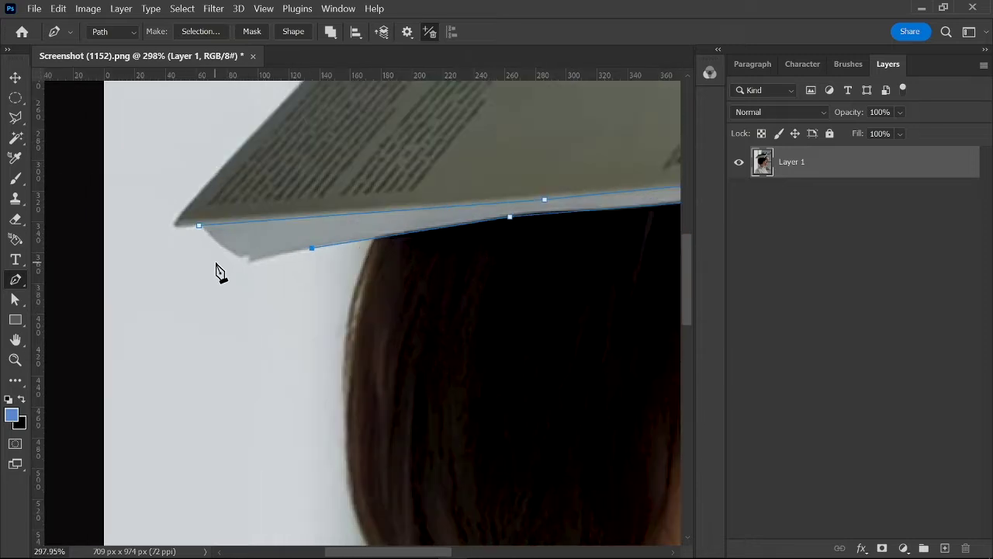
- Close the Pen path around the book's inner pages and convert it into a new anti-aliased selection
{"action": "left_click", "coordinate": [200, 226]}
{"action": "scroll", "coordinate": [177, 299], "scroll_direction": "down", "scroll_amount": 2}
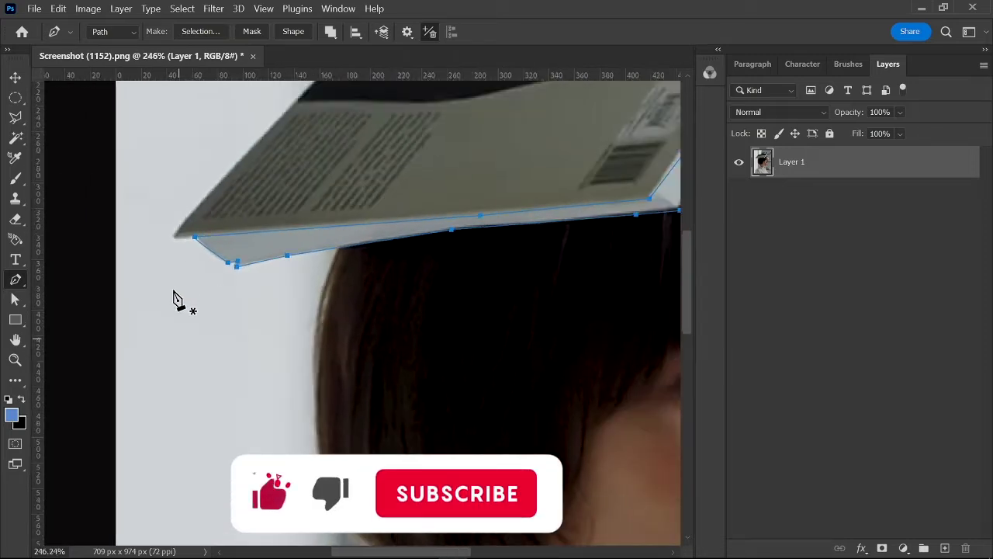
{"action": "scroll", "coordinate": [177, 299], "scroll_direction": "down", "scroll_amount": 4}
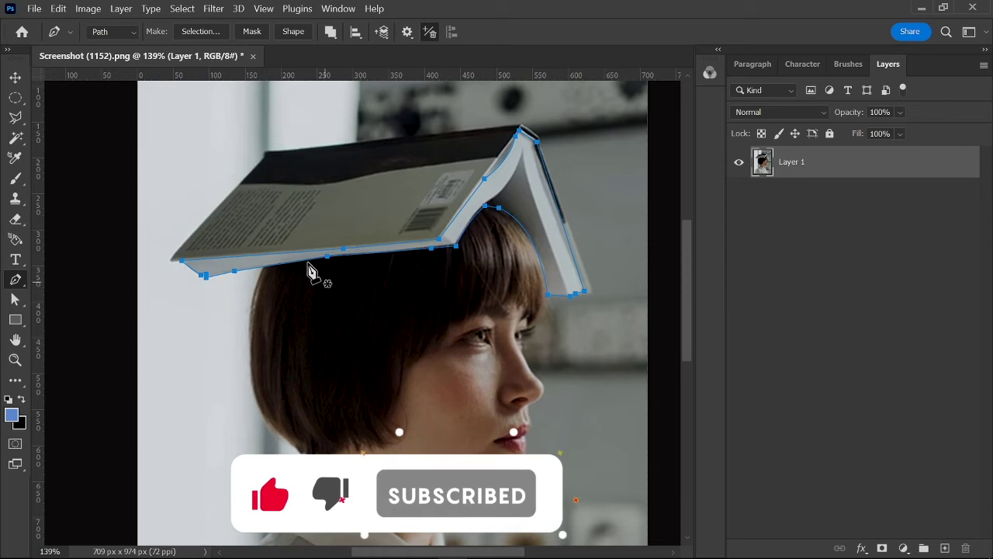
{"action": "right_click", "coordinate": [452, 239]}
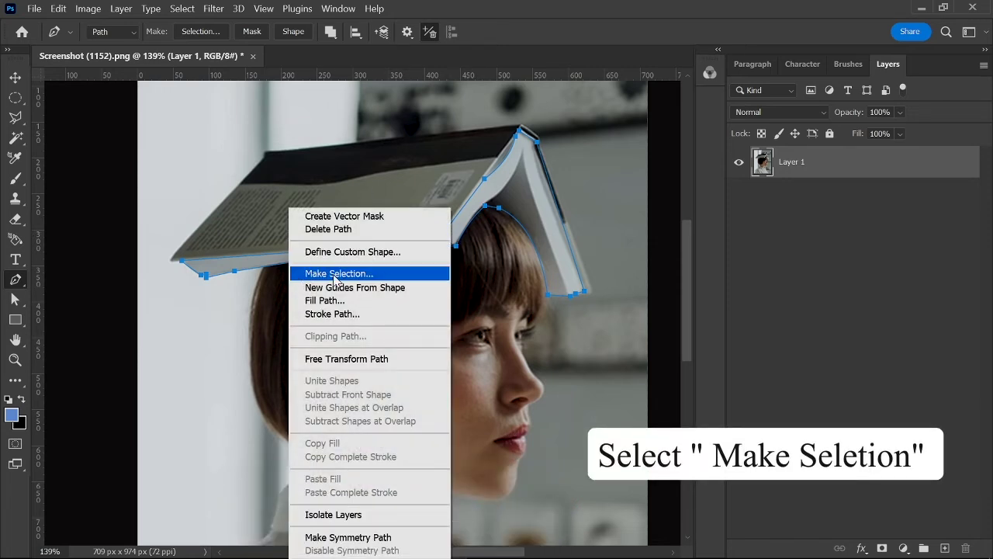
{"action": "left_click", "coordinate": [398, 276]}
{"action": "left_click_drag", "start_coordinate": [535, 162], "coordinate": [438, 163]}
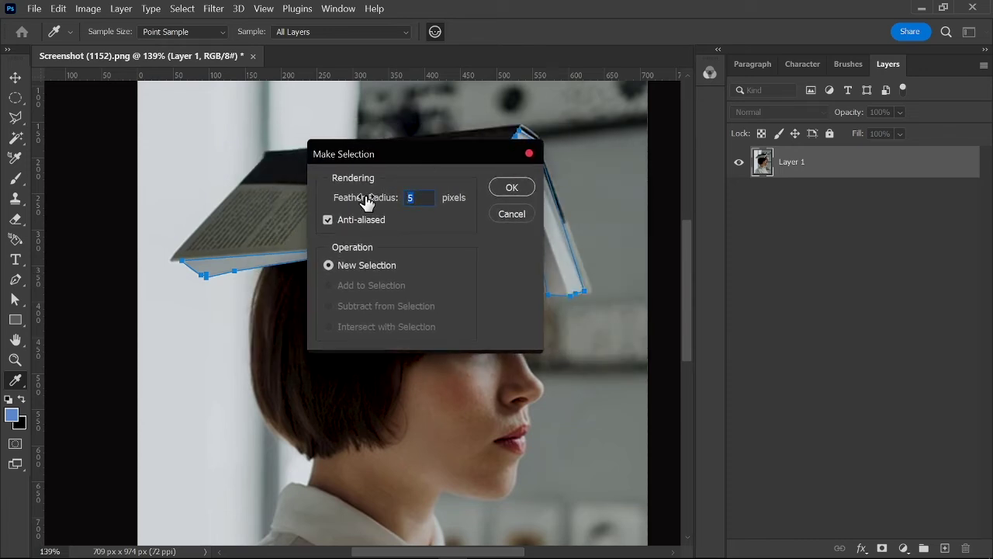
{"action": "left_click", "coordinate": [513, 189]}
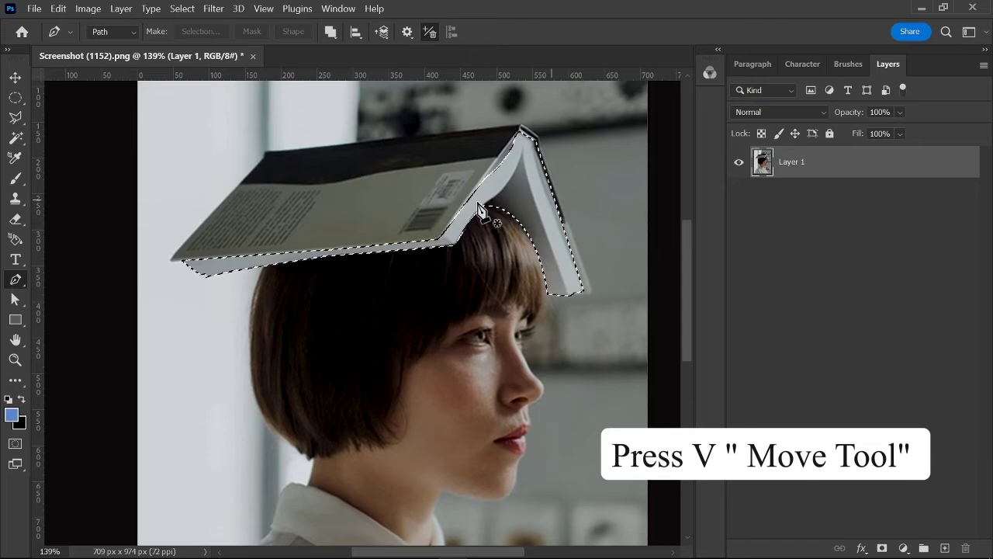
- Copy the selected book pages onto their own layer and rename that layer "pages"
{"action": "key", "text": "v"}
{"action": "key", "text": "ctrl+0"}
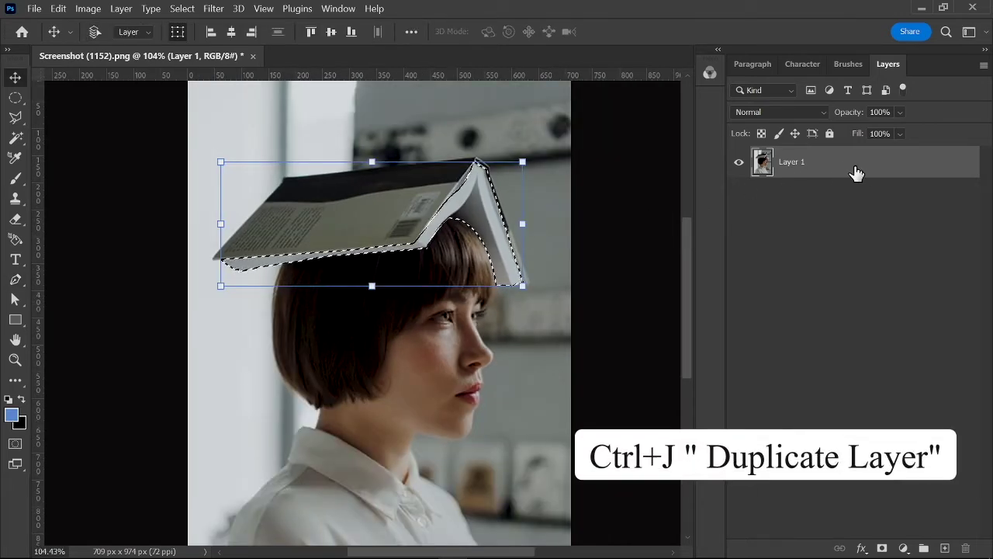
{"action": "key", "text": "ctrl+j"}
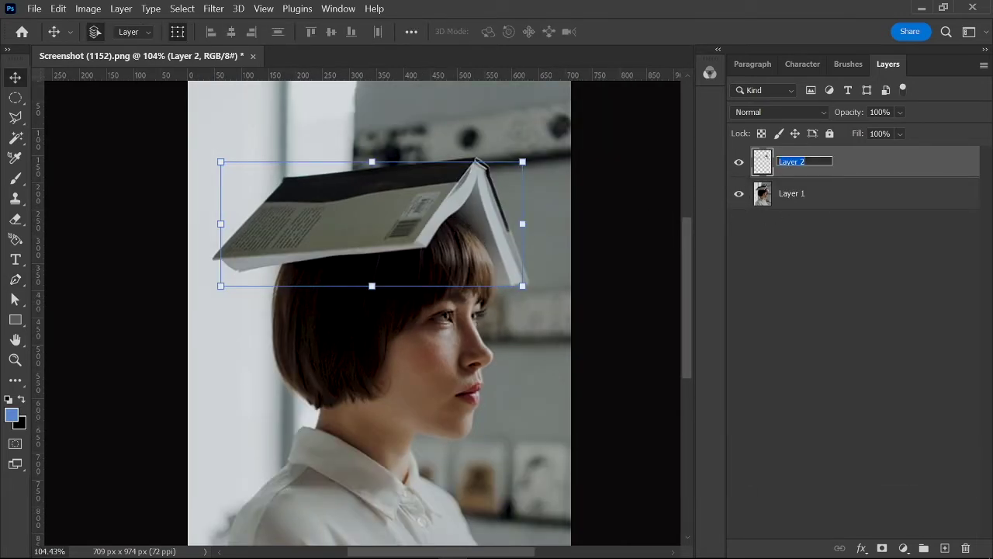
{"action": "double_click", "coordinate": [795, 163]}
{"action": "type", "text": "pages"}
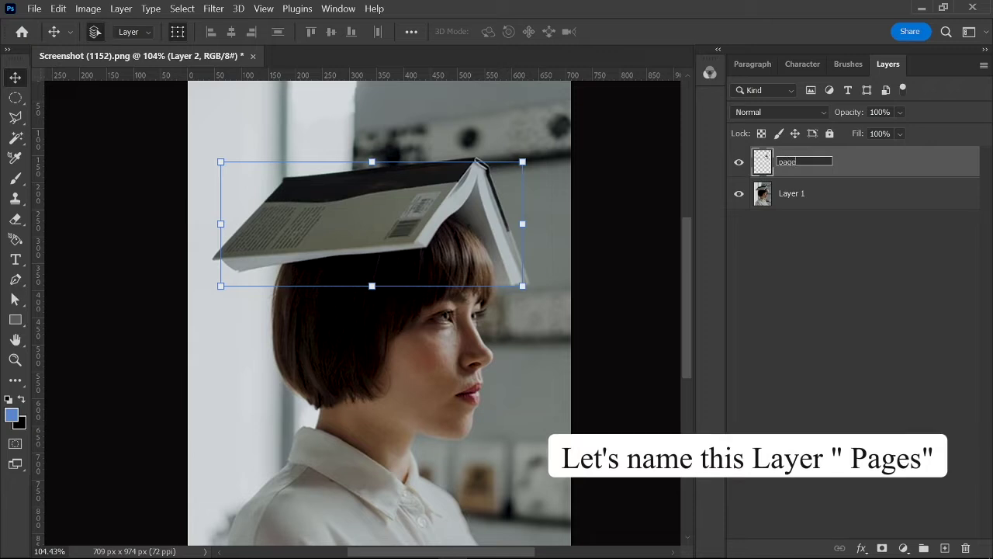
{"action": "left_click", "coordinate": [815, 237]}
- Select the woman and the book on Layer 1 with the Quick Selection Tool
{"action": "left_click", "coordinate": [742, 204]}
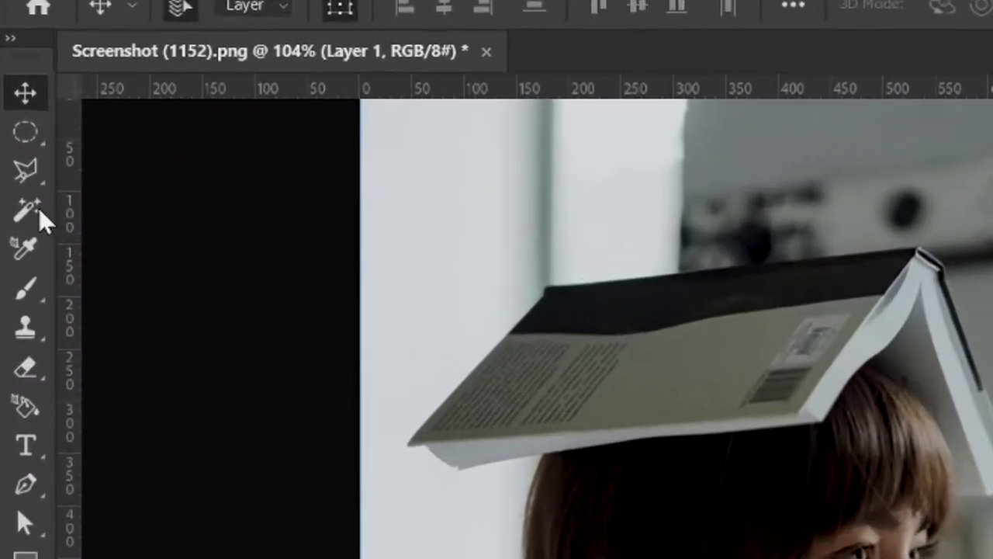
{"action": "right_click", "coordinate": [22, 138]}
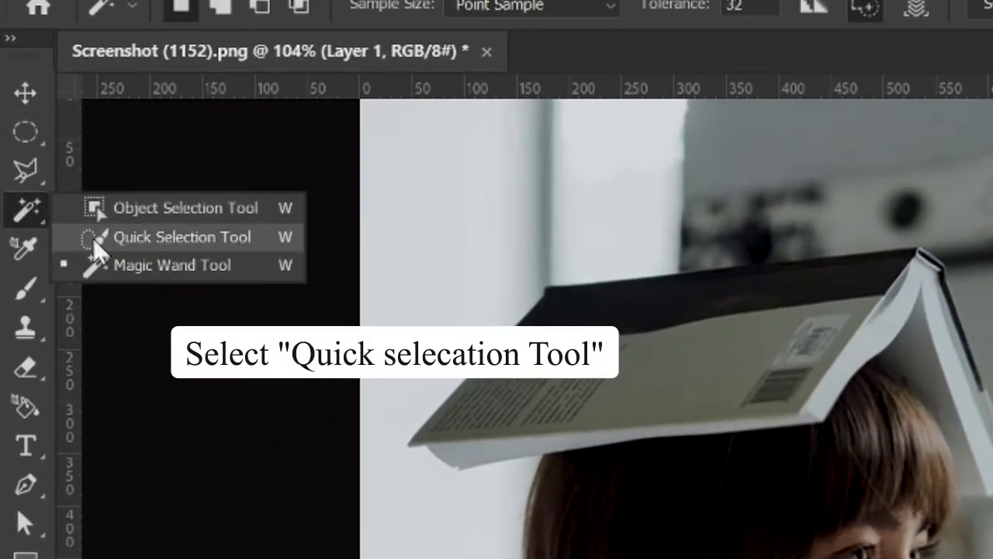
{"action": "left_click", "coordinate": [143, 239]}
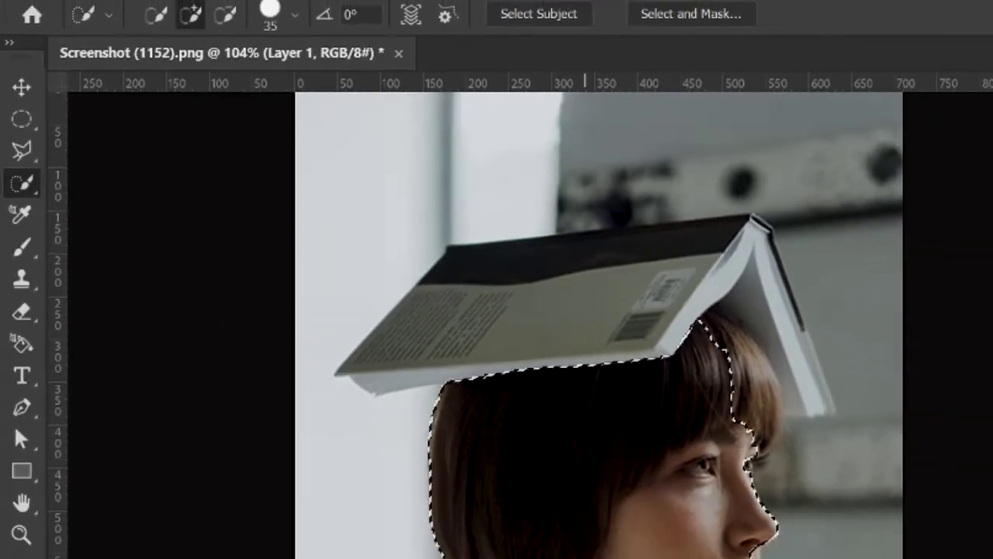
{"action": "mouse_move", "coordinate": [403, 191]}
{"action": "left_mouse_down"}
{"action": "mouse_move", "coordinate": [432, 184]}
{"action": "mouse_move", "coordinate": [481, 200]}
{"action": "mouse_move", "coordinate": [513, 272]}
{"action": "left_mouse_up"}
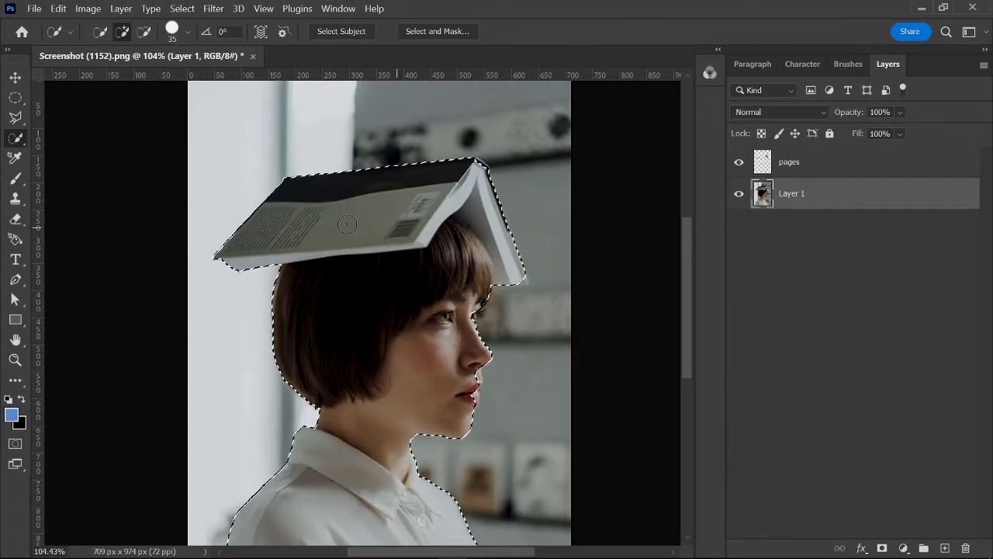
- Begin an additive Polygonal Lasso outline around the book's missed lower front corner and the edge of the fringe
{"action": "scroll", "coordinate": [266, 310], "scroll_direction": "up", "scroll_amount": 2}
{"action": "scroll", "coordinate": [266, 310], "scroll_direction": "down", "scroll_amount": 2}
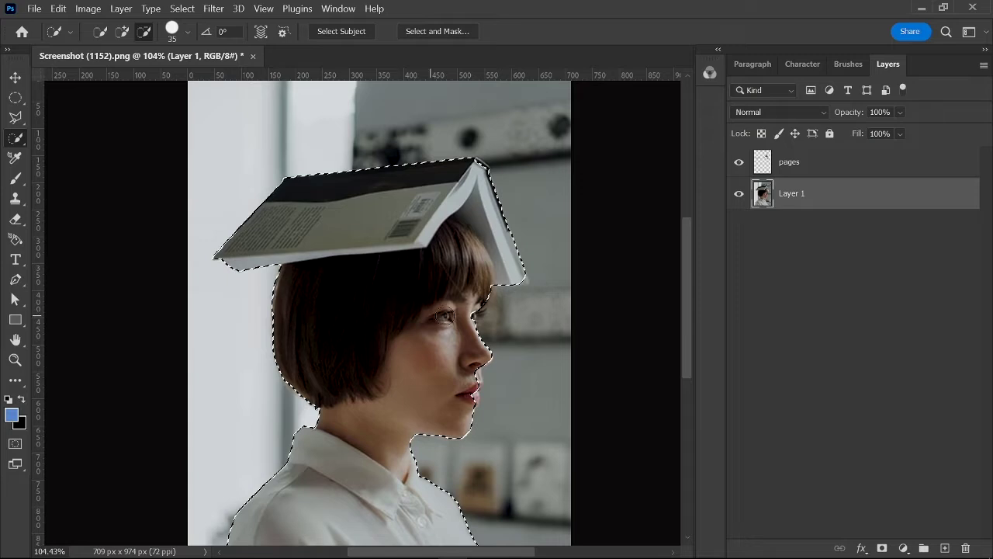
{"action": "scroll", "coordinate": [457, 318], "scroll_direction": "up", "scroll_amount": 1}
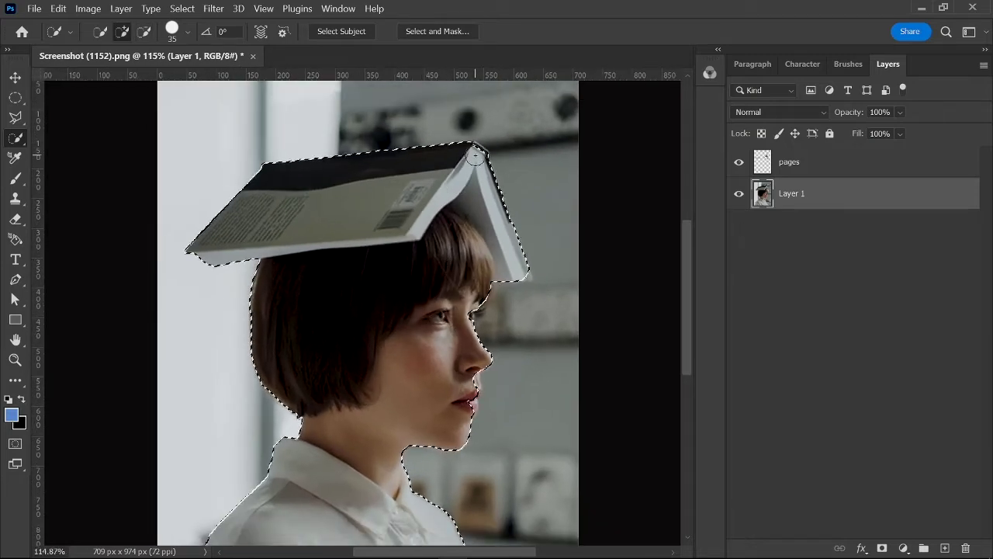
{"action": "scroll", "coordinate": [526, 264], "scroll_direction": "up", "scroll_amount": 3}
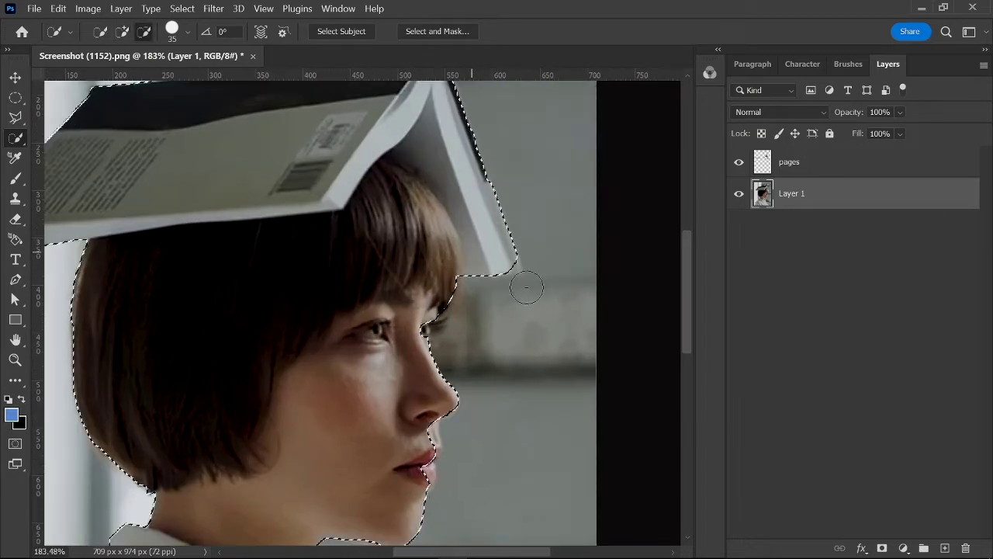
{"action": "scroll", "coordinate": [474, 267], "scroll_direction": "up", "scroll_amount": 3}
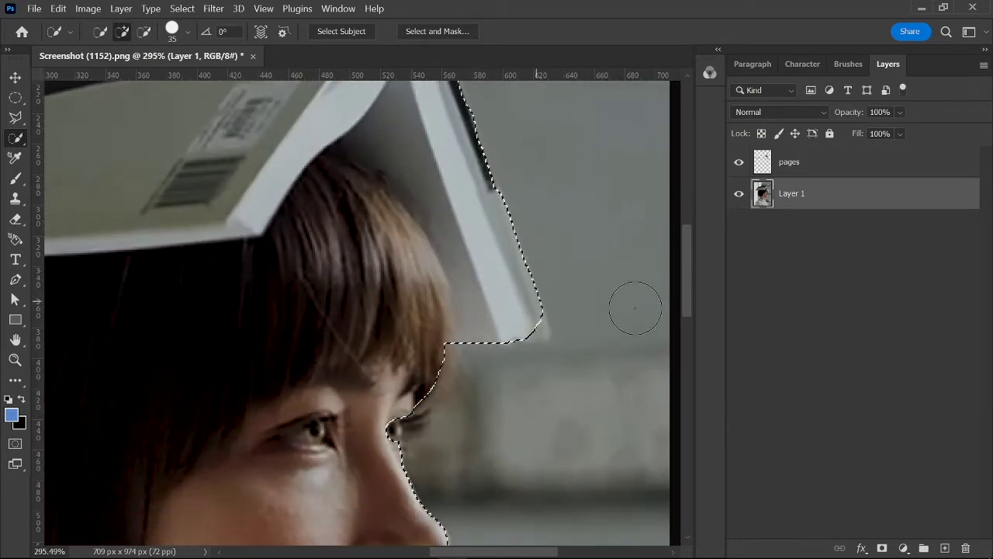
{"action": "key", "text": "l"}
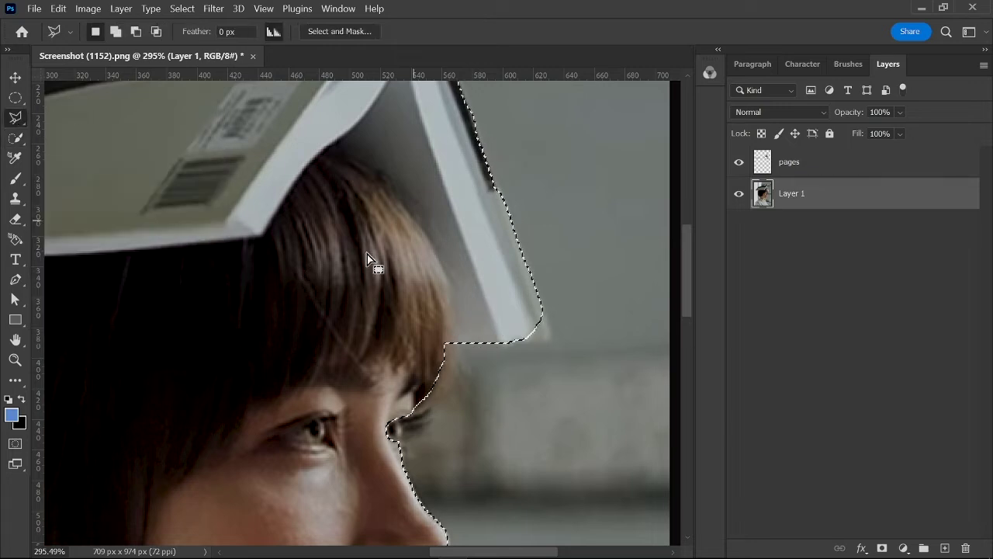
{"action": "left_click", "coordinate": [541, 320], "text": "shift"}
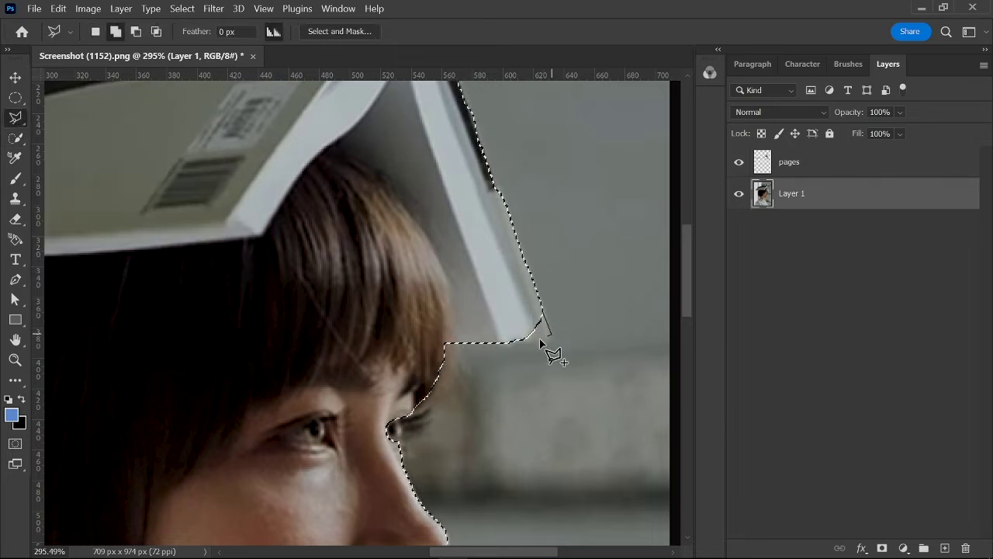
{"action": "left_click", "coordinate": [469, 356]}
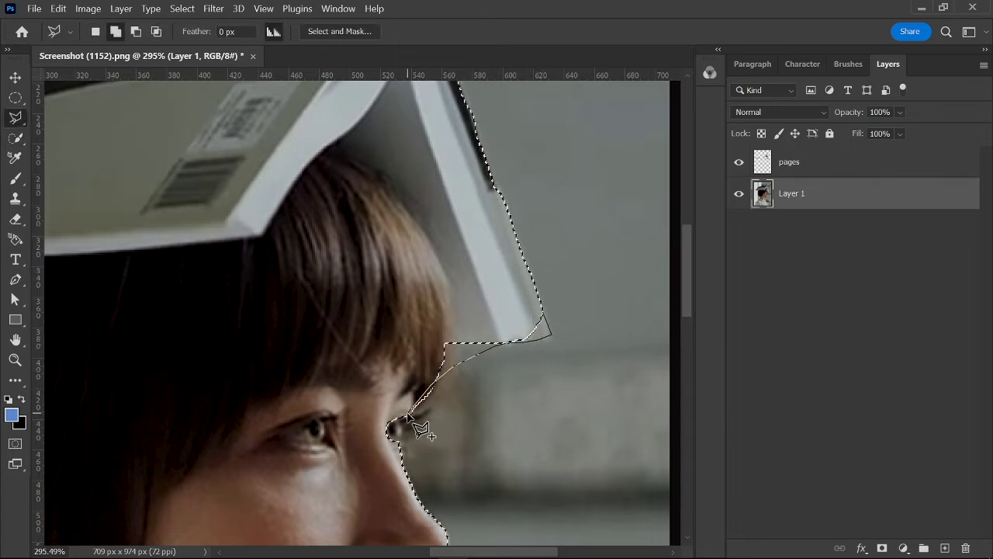
- Continue the lasso outline around the jagged eyelashes of the far eye and back to the nose bridge
{"action": "left_click", "coordinate": [429, 409]}
{"action": "left_click", "coordinate": [425, 417]}
{"action": "left_click", "coordinate": [430, 421]}
{"action": "left_click", "coordinate": [424, 427]}
{"action": "left_click", "coordinate": [430, 431]}
{"action": "left_click", "coordinate": [425, 437]}
{"action": "left_click", "coordinate": [403, 444]}
{"action": "left_click", "coordinate": [385, 425]}
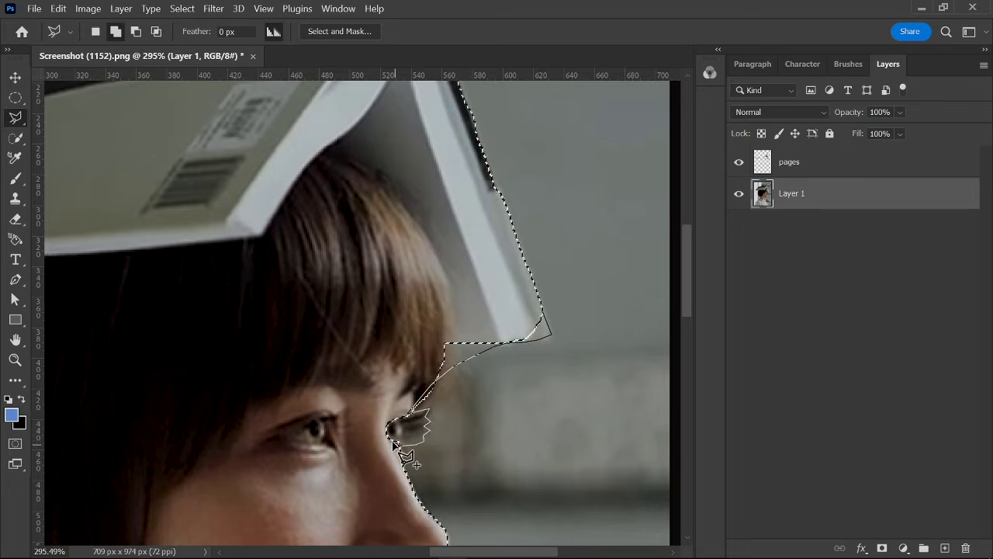
- Close the lasso outline through the hair and book cover to add the enclosed area to the selection
{"action": "left_click", "coordinate": [236, 239]}
{"action": "left_click", "coordinate": [201, 132]}
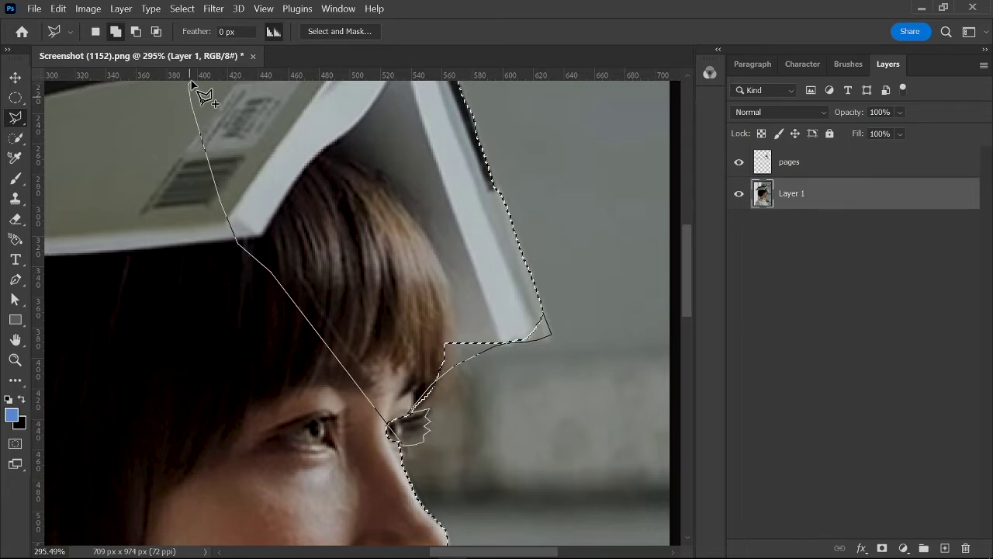
{"action": "left_click", "coordinate": [191, 267]}
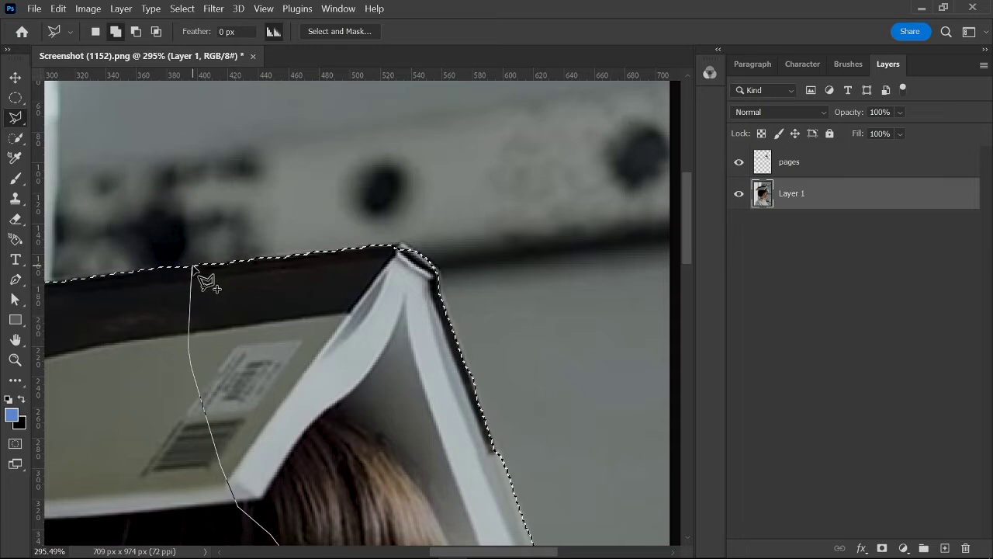
{"action": "double_click", "coordinate": [200, 267]}
{"action": "scroll", "coordinate": [342, 147], "scroll_direction": "down", "scroll_amount": 5}
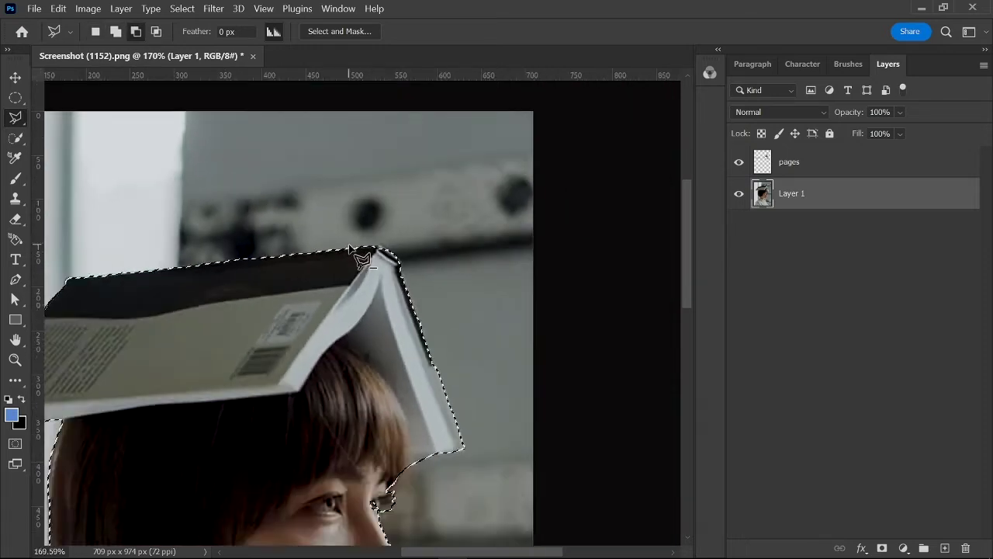
- Add the small unselected gap between the far eye and nose bridge with the Quick Selection Tool
{"action": "scroll", "coordinate": [376, 481], "scroll_direction": "up", "scroll_amount": 5}
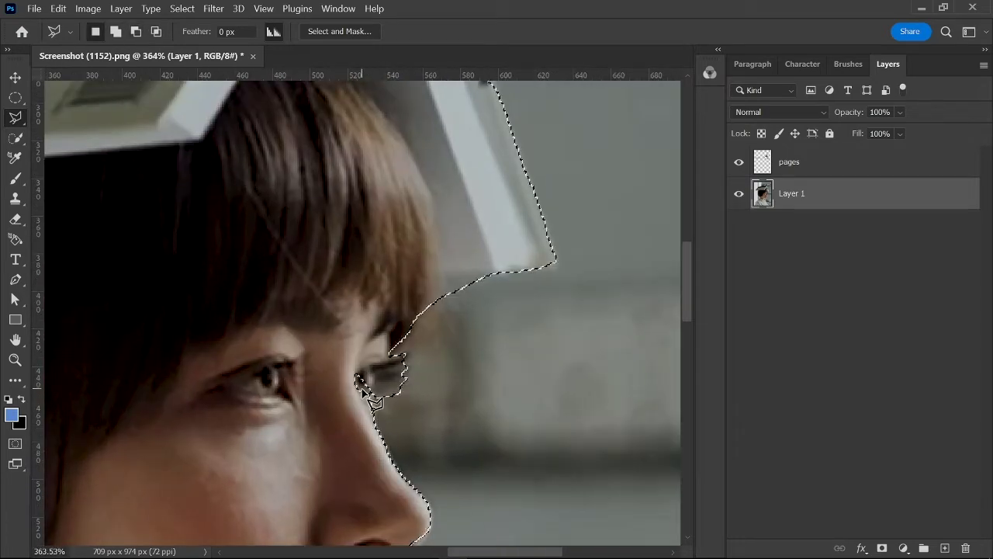
{"action": "right_click", "coordinate": [15, 138]}
{"action": "left_click", "coordinate": [74, 152]}
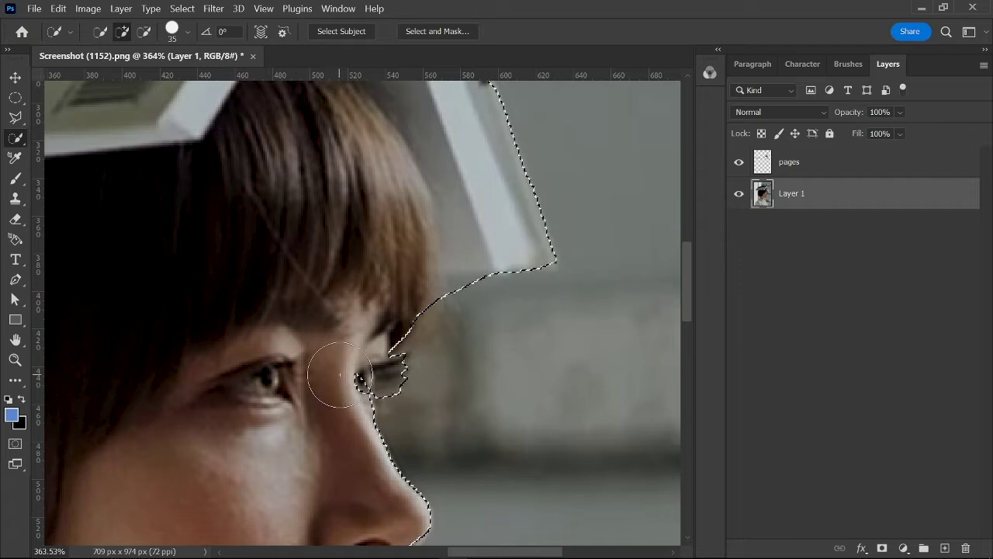
{"action": "mouse_move", "coordinate": [346, 377]}
{"action": "left_mouse_down"}
{"action": "mouse_move", "coordinate": [332, 388]}
{"action": "mouse_move", "coordinate": [345, 385]}
{"action": "left_mouse_up"}
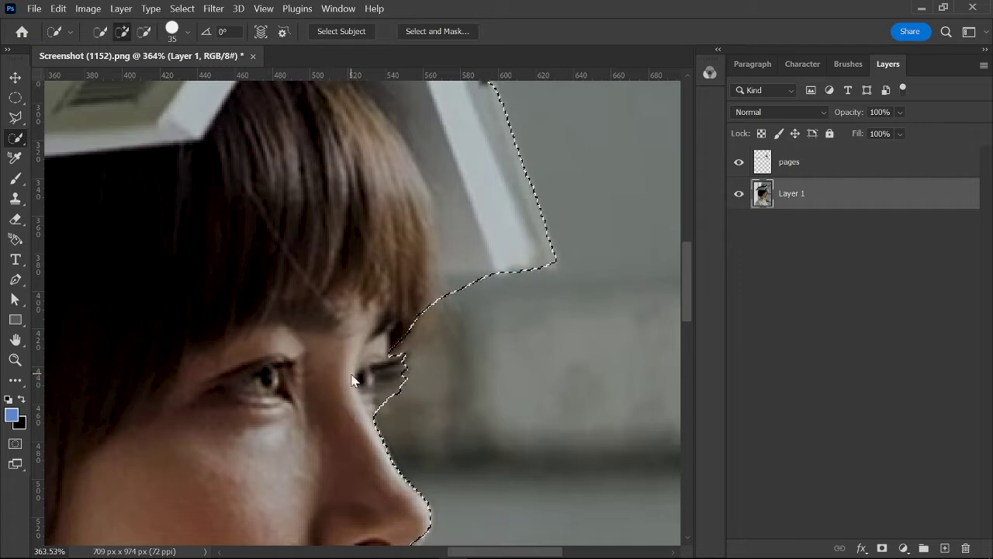
- Add the missed edge of the lips and the skin under the nose to the selection
{"action": "scroll", "coordinate": [346, 385], "scroll_direction": "down", "scroll_amount": 7}
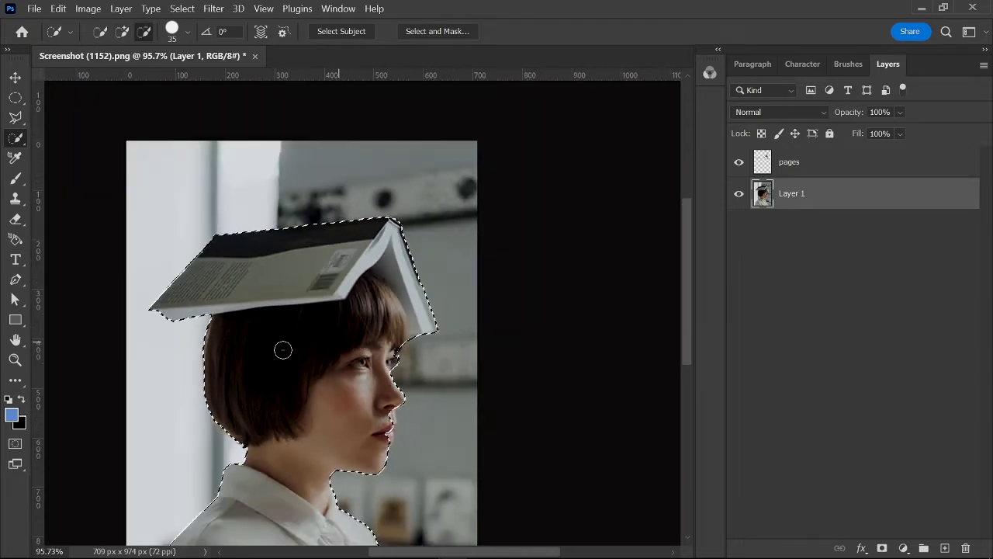
{"action": "scroll", "coordinate": [310, 354], "scroll_direction": "down", "scroll_amount": 2}
{"action": "scroll", "coordinate": [349, 310], "scroll_direction": "left", "scroll_amount": 3}
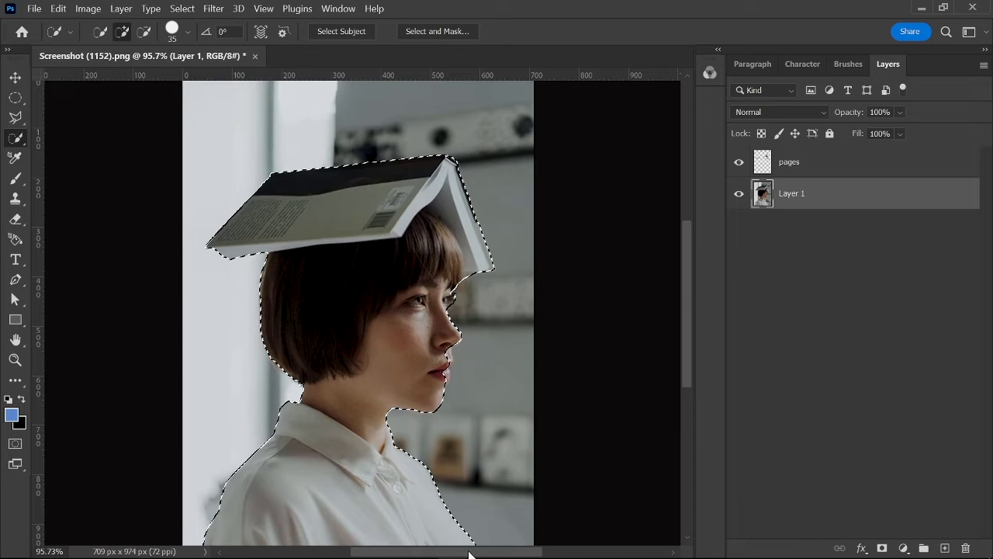
{"action": "scroll", "coordinate": [312, 234], "scroll_direction": "down", "scroll_amount": 2}
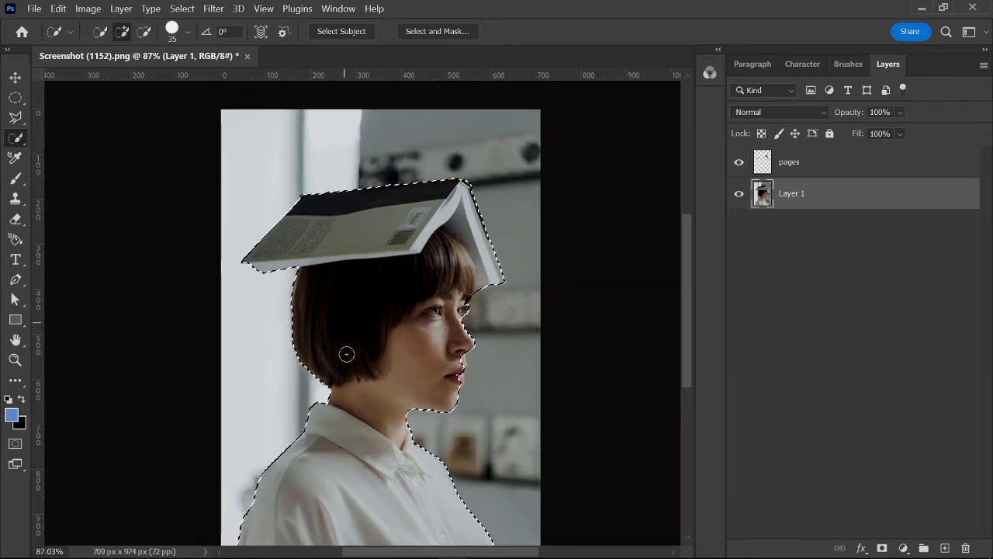
{"action": "scroll", "coordinate": [446, 395], "scroll_direction": "up", "scroll_amount": 5}
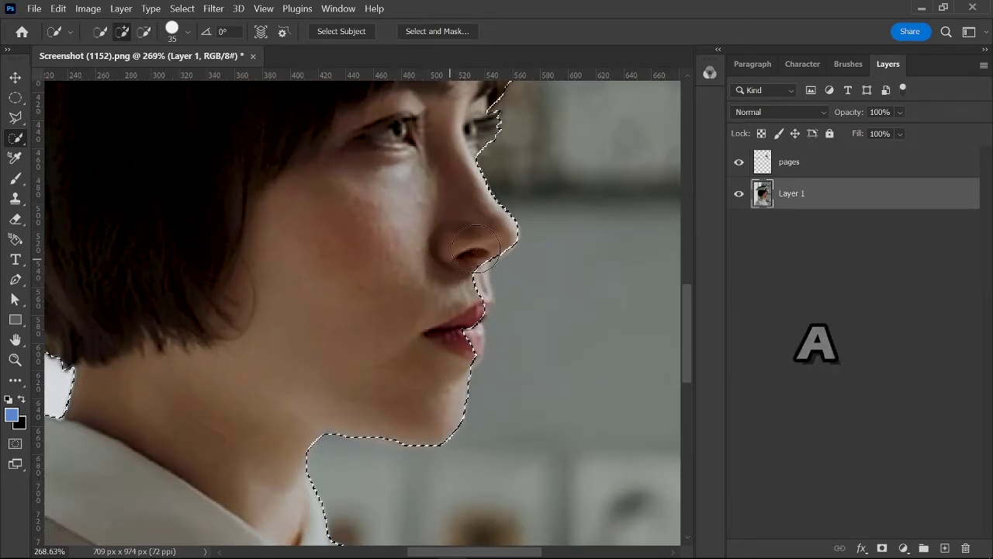
{"action": "left_click", "coordinate": [464, 324], "text": "alt"}
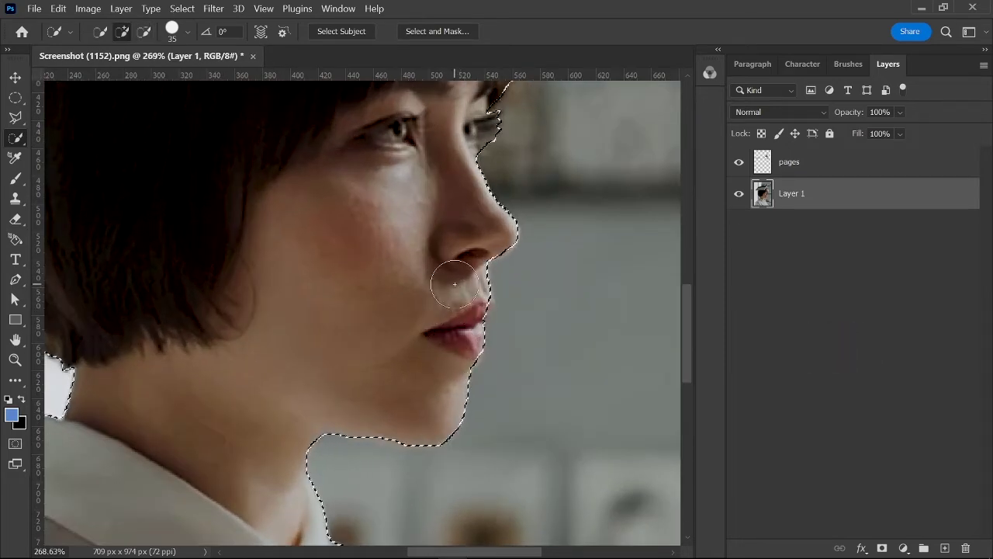
- Subtract the small background corner between the book's lower edge and the back of the hair with the Polygonal Lasso Tool
{"action": "scroll", "coordinate": [460, 308], "scroll_direction": "down", "scroll_amount": 5}
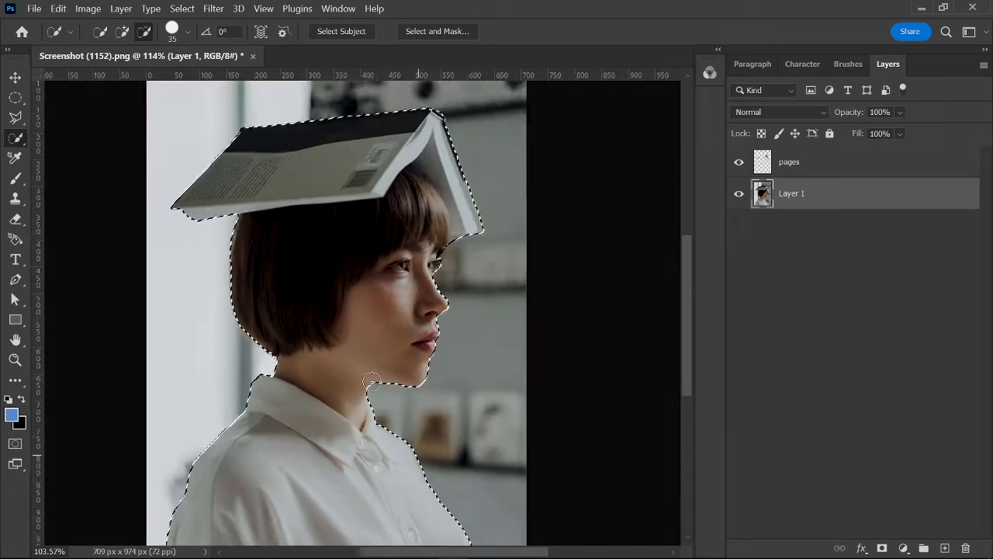
{"action": "scroll", "coordinate": [266, 232], "scroll_direction": "up", "scroll_amount": 6}
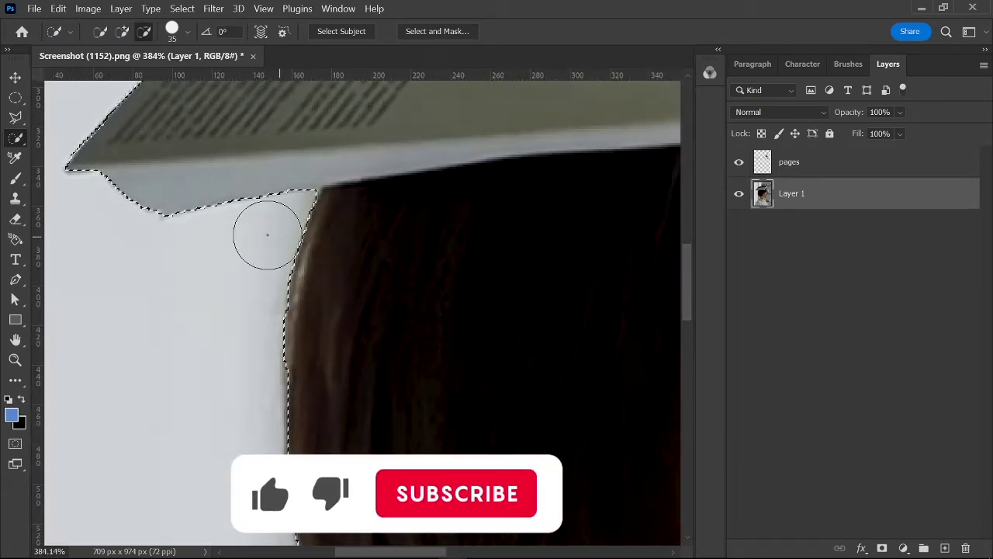
{"action": "scroll", "coordinate": [306, 211], "scroll_direction": "up", "scroll_amount": 1}
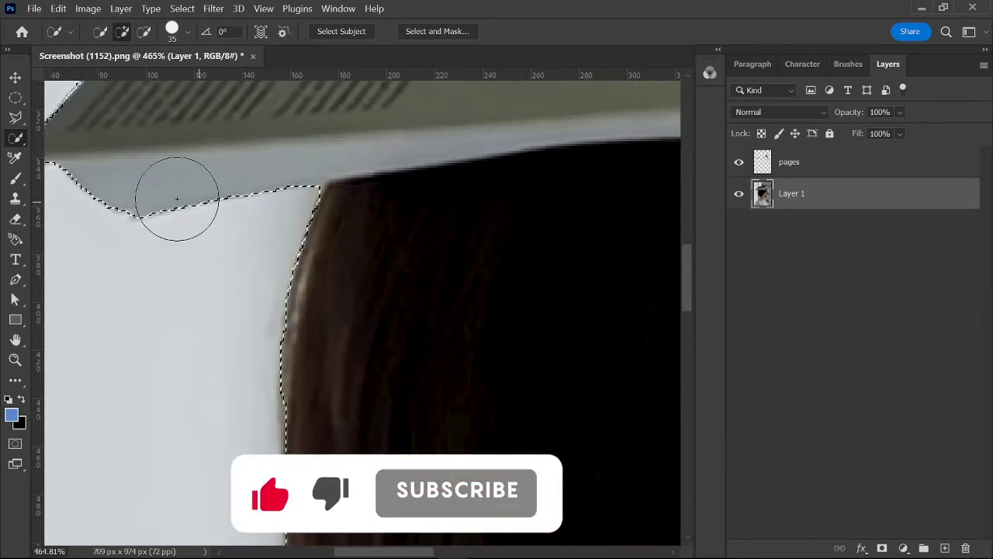
{"action": "key", "text": "l"}
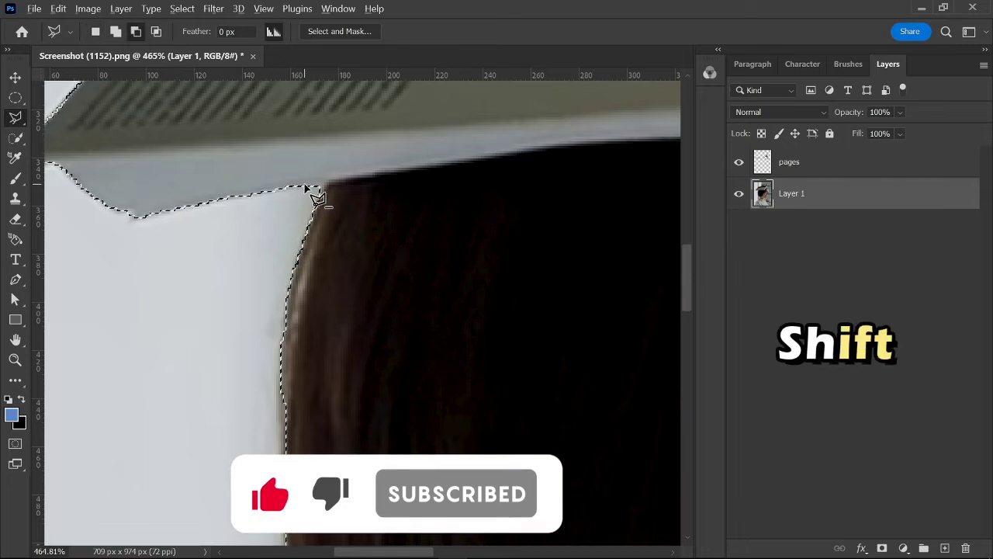
{"action": "left_click", "coordinate": [300, 186]}
{"action": "left_click", "coordinate": [329, 181]}
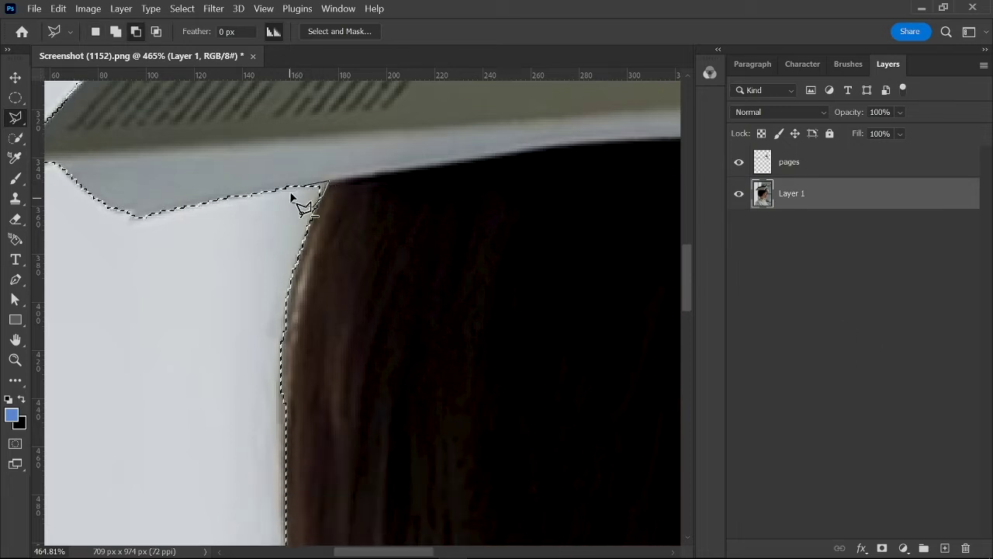
{"action": "left_click", "coordinate": [300, 212]}
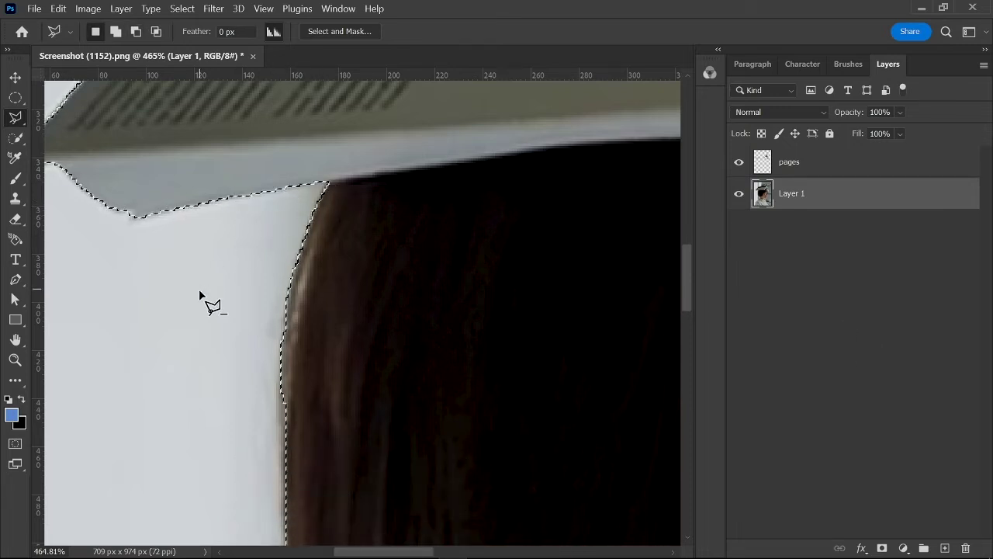
- Open the selection in Select and Mask and set the red overlay's opacity to 50%
{"action": "scroll", "coordinate": [199, 295], "scroll_direction": "down", "scroll_amount": 8}
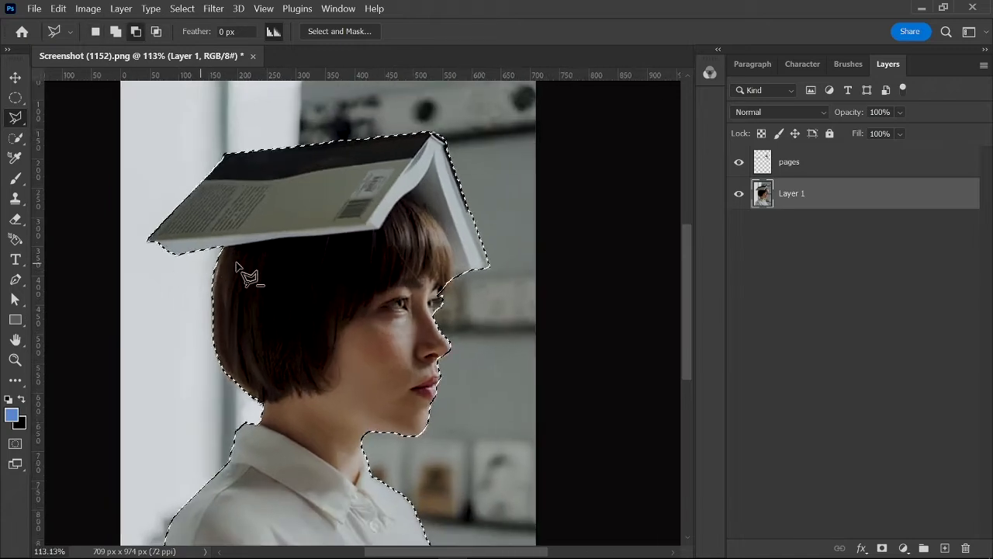
{"action": "key", "text": "w"}
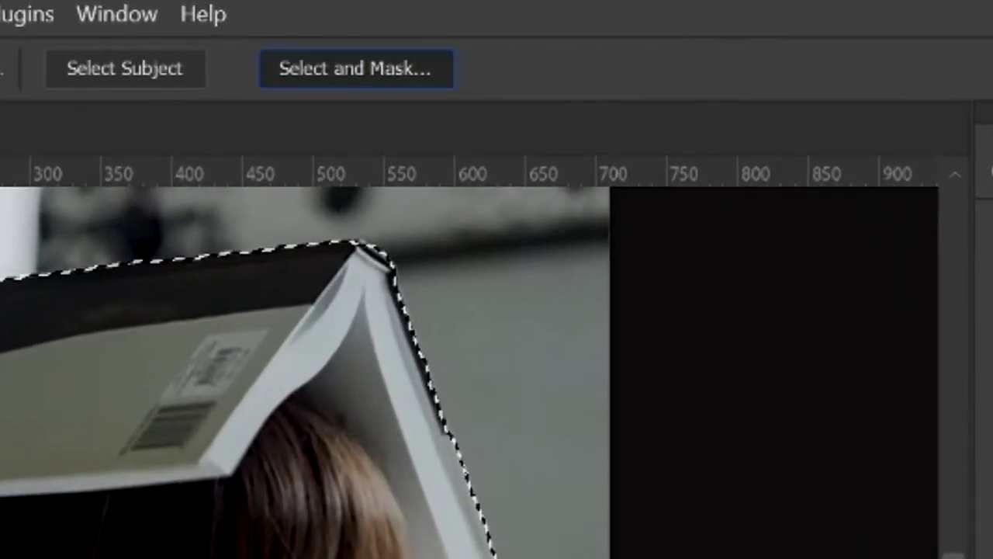
{"action": "left_click", "coordinate": [355, 69]}
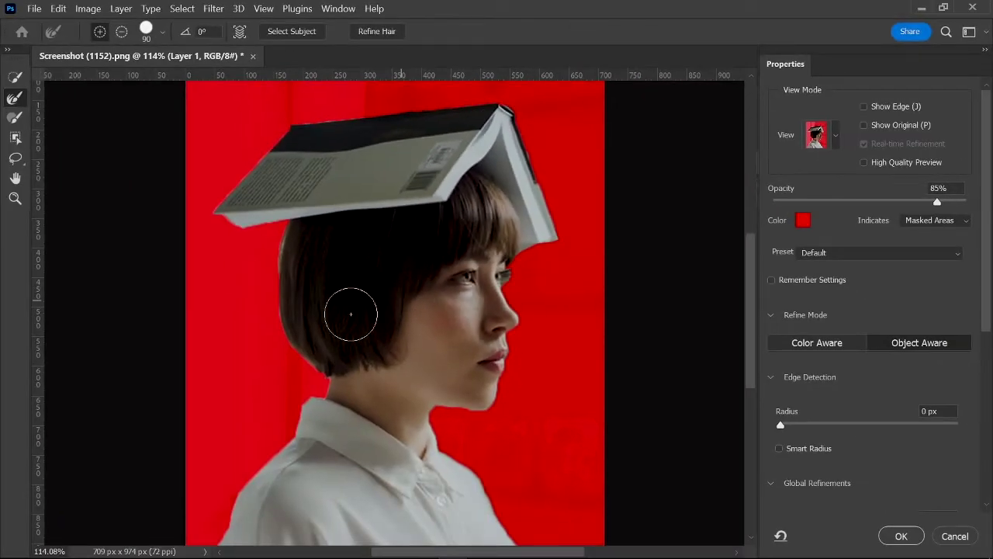
{"action": "scroll", "coordinate": [330, 318], "scroll_direction": "down", "scroll_amount": 3}
{"action": "scroll", "coordinate": [419, 289], "scroll_direction": "up", "scroll_amount": 2}
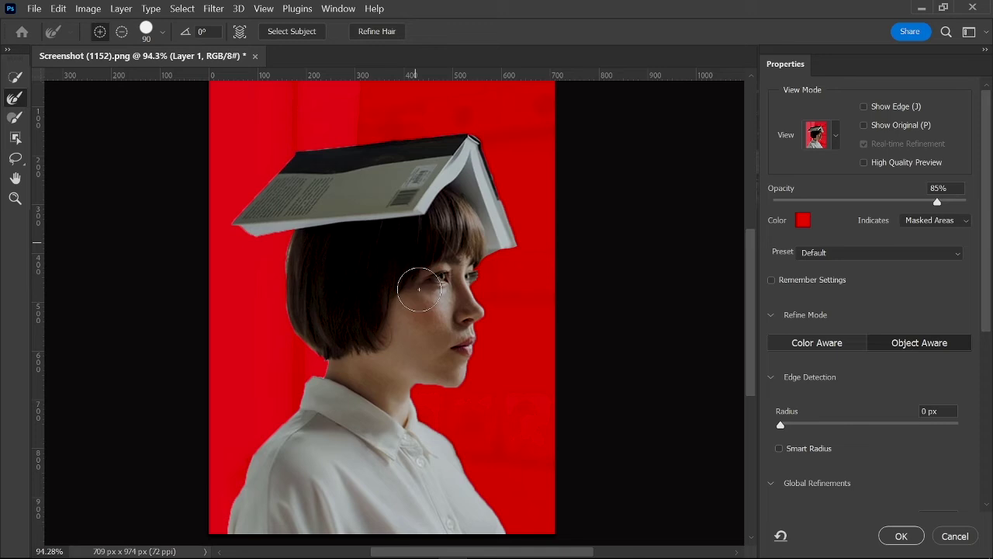
{"action": "left_click", "coordinate": [834, 140]}
{"action": "left_click", "coordinate": [804, 235]}
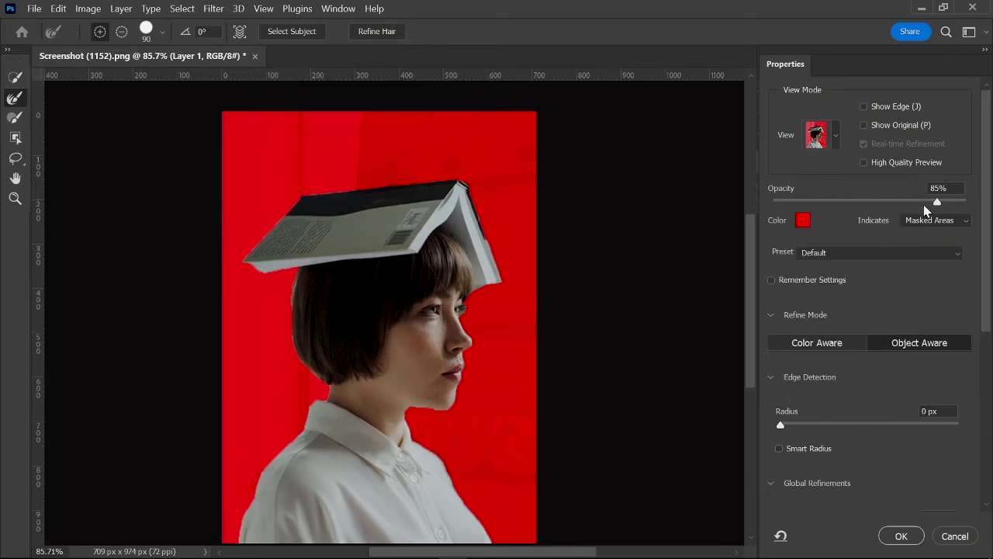
{"action": "type", "text": "50"}
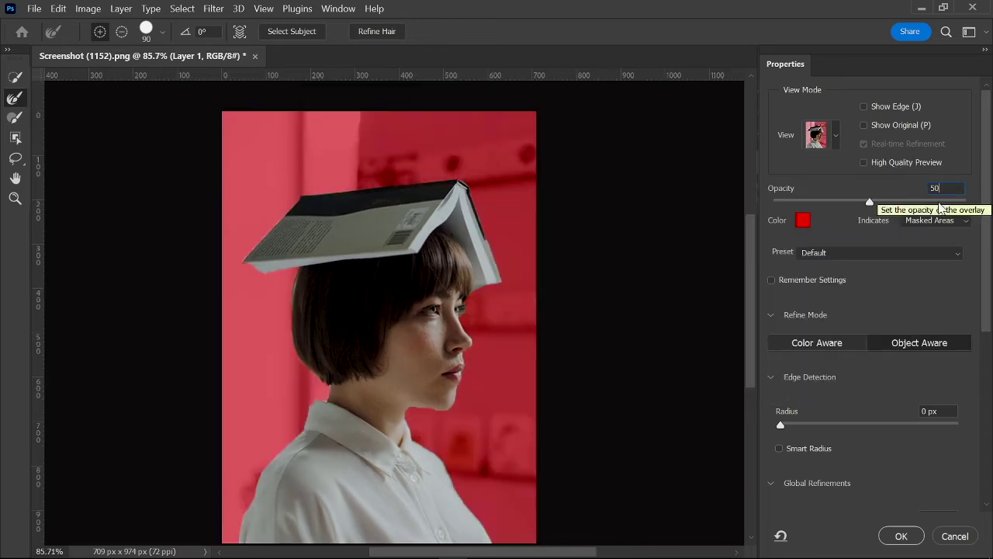
{"action": "key", "text": "Return"}
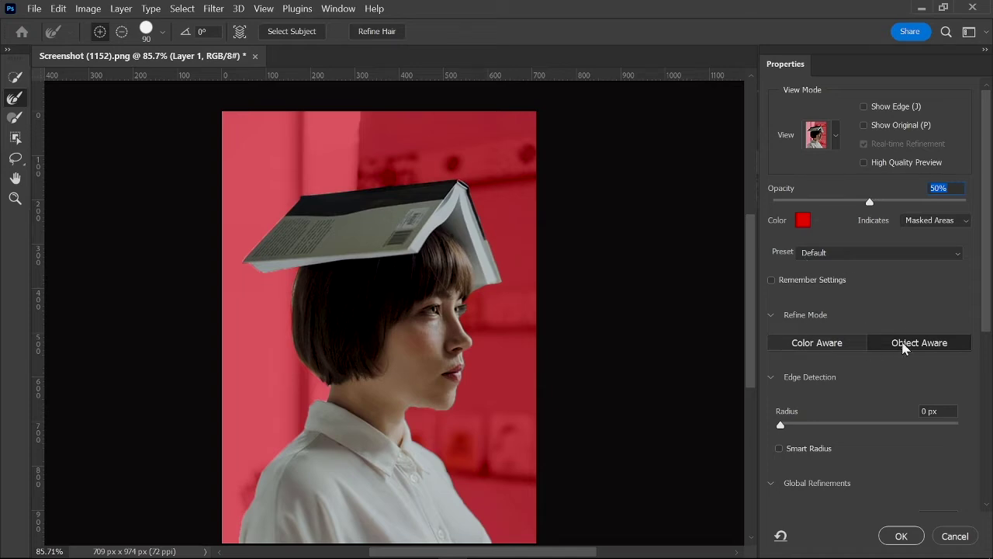
- Refine the selection edge along the back of the hair, from the book down to the neck, with the Refine Edge Brush
{"action": "key", "text": "z"}
{"action": "left_click_drag", "start_coordinate": [288, 323], "coordinate": [287, 297]}
{"action": "left_click", "coordinate": [14, 102]}
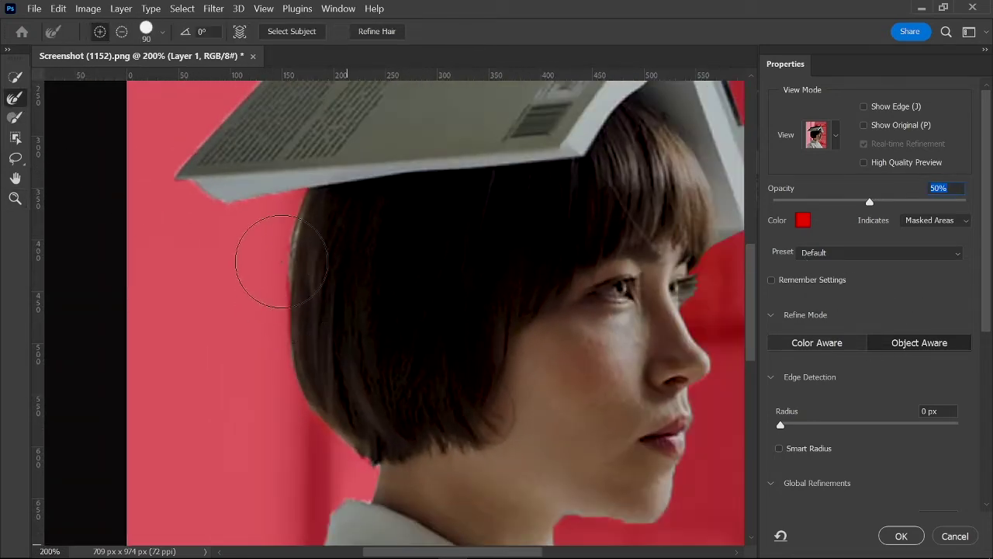
{"action": "left_click_drag", "start_coordinate": [297, 208], "coordinate": [287, 307]}
{"action": "mouse_move", "coordinate": [281, 368]}
{"action": "left_mouse_down"}
{"action": "mouse_move", "coordinate": [294, 355]}
{"action": "mouse_move", "coordinate": [342, 430]}
{"action": "mouse_move", "coordinate": [330, 453]}
{"action": "left_mouse_up"}
{"action": "key", "text": "alt"}
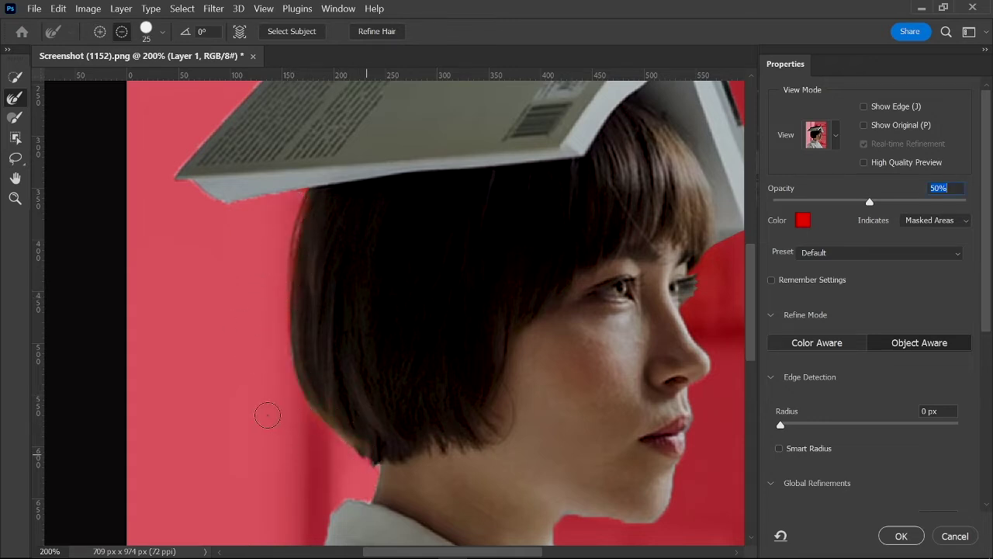
- Set the global refinements to Smooth 10, Feather 1.5 px, Contrast 10% and Shift Edge -10%
{"action": "key", "text": "ctrl+0"}
{"action": "left_click_drag", "start_coordinate": [985, 308], "coordinate": [982, 477]}
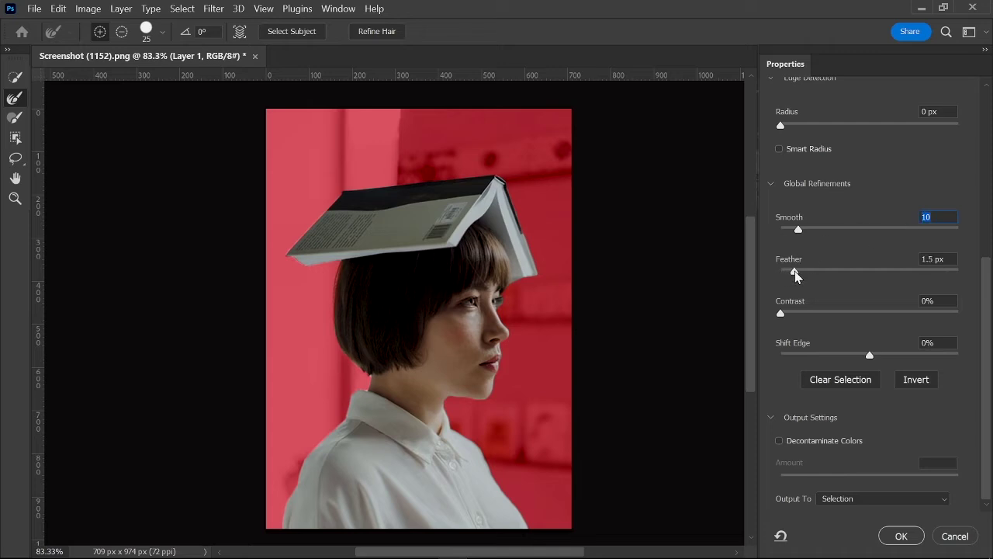
{"action": "left_click", "coordinate": [798, 313]}
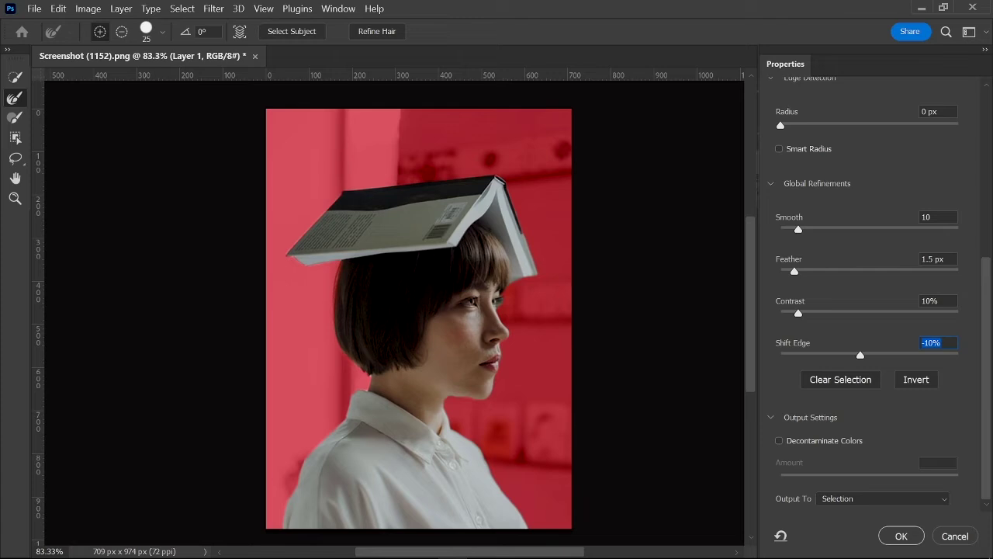
- Output the refined selection to a new layer with a layer mask
{"action": "left_click", "coordinate": [898, 503]}
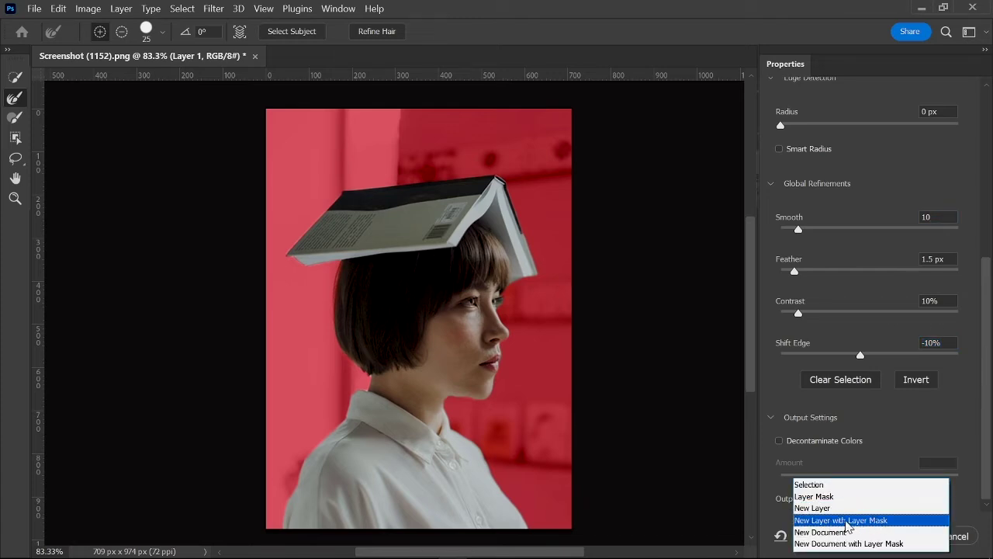
{"action": "left_click", "coordinate": [858, 520]}
{"action": "left_click", "coordinate": [900, 537]}
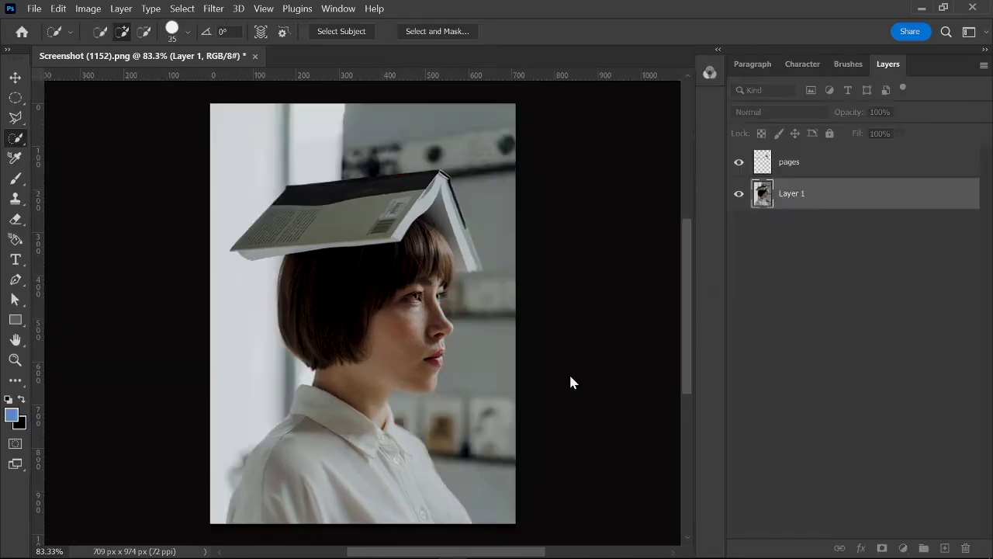
{"action": "scroll", "coordinate": [379, 254], "scroll_direction": "down", "scroll_amount": 1}
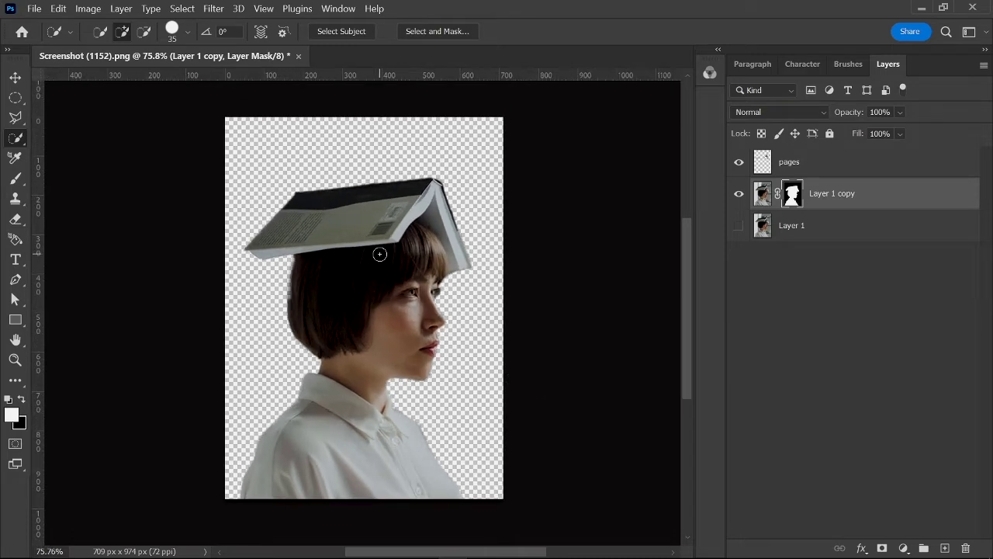
{"action": "scroll", "coordinate": [379, 254], "scroll_direction": "up", "scroll_amount": 1}
{"action": "scroll", "coordinate": [413, 270], "scroll_direction": "down", "scroll_amount": 1}
{"action": "scroll", "coordinate": [413, 270], "scroll_direction": "up", "scroll_amount": 1}
{"action": "scroll", "coordinate": [422, 274], "scroll_direction": "down", "scroll_amount": 1}
{"action": "scroll", "coordinate": [450, 289], "scroll_direction": "up", "scroll_amount": 1}
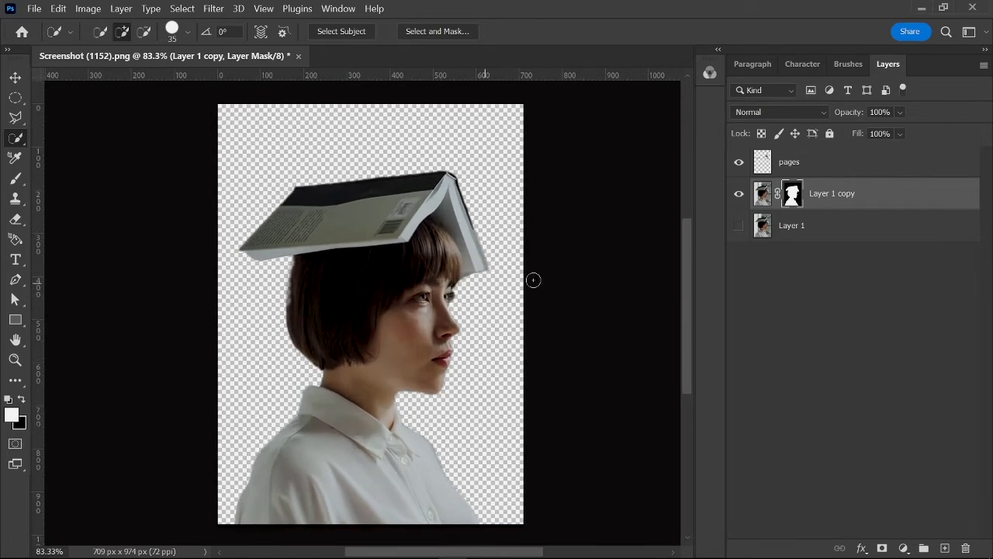
- Rename the masked cutout layer as Subject
{"action": "double_click", "coordinate": [831, 194]}
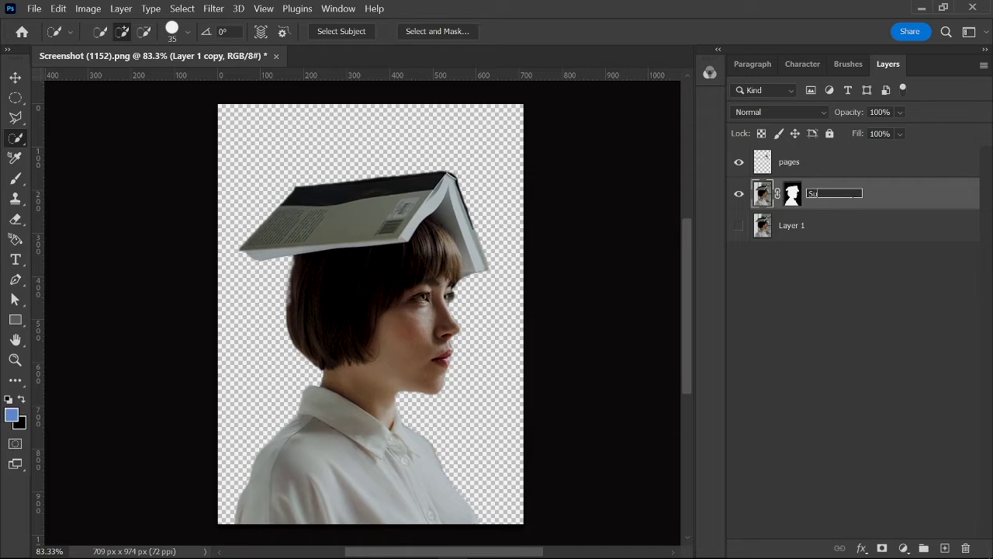
{"action": "left_click", "coordinate": [851, 273]}
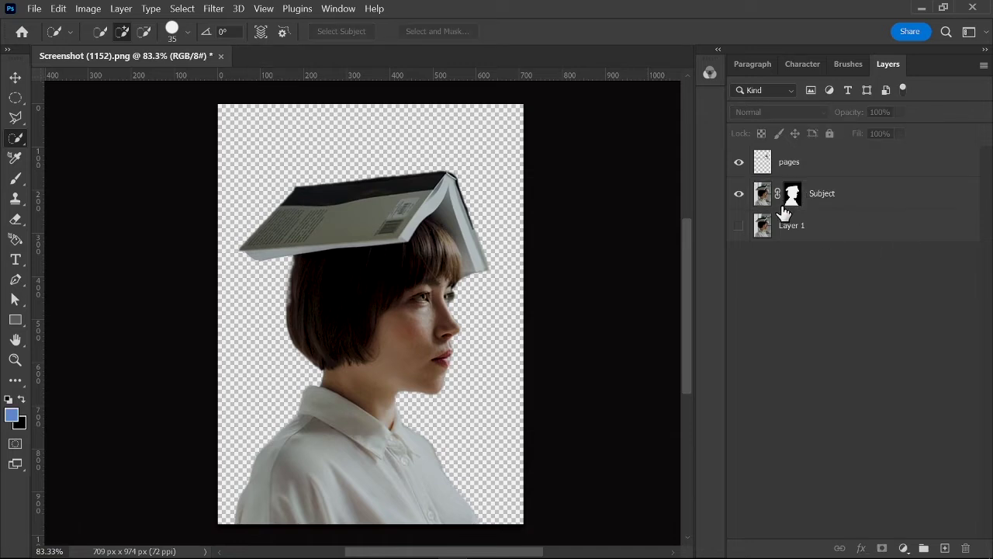
- Hide the Subject and pages layers, and make Layer 1 visible and active
{"action": "left_click", "coordinate": [738, 194]}
{"action": "left_click", "coordinate": [739, 161]}
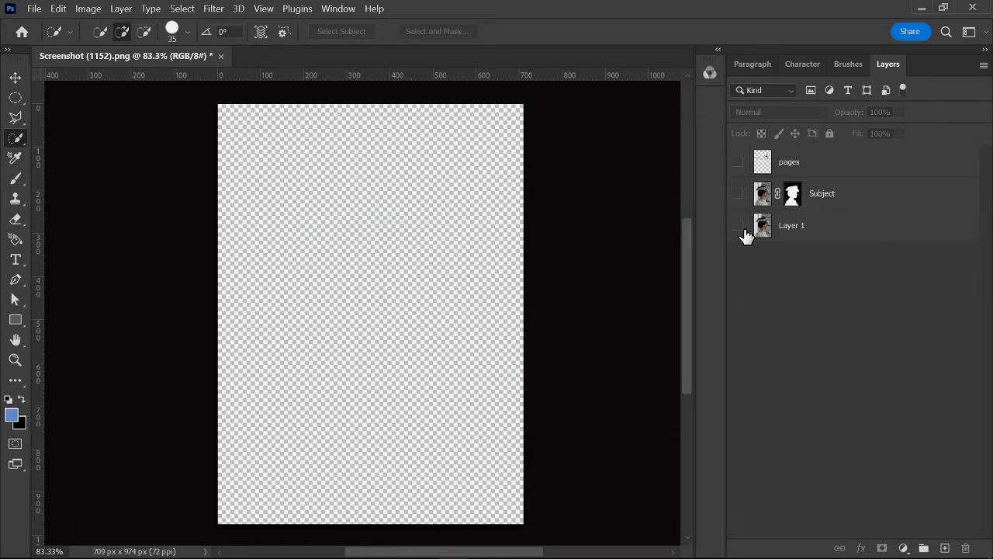
{"action": "left_click", "coordinate": [738, 226]}
{"action": "left_click", "coordinate": [811, 234]}
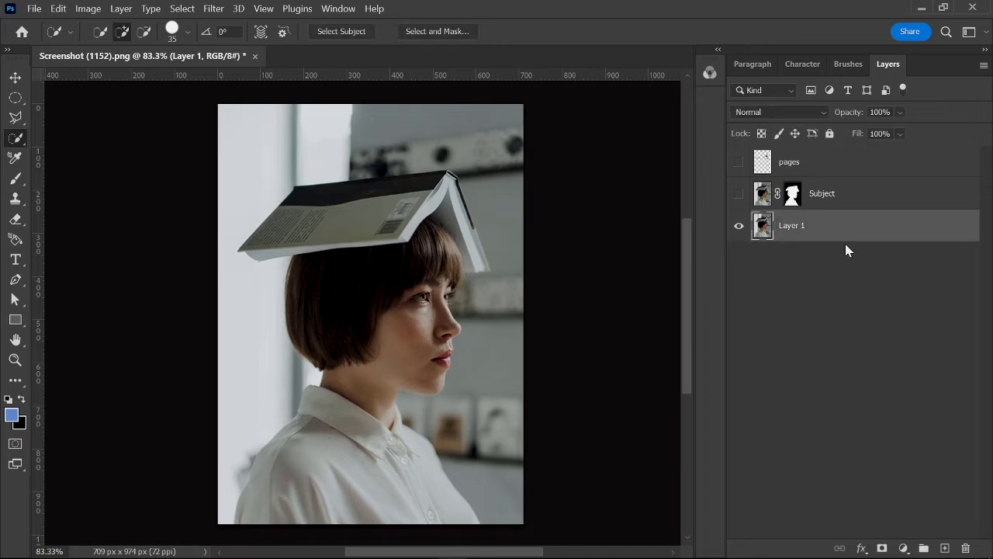
- Add a Color Lookup adjustment above Layer 1 with the NightFromDay.CUBE 3DLUT file and set its opacity to 80%
{"action": "left_click", "coordinate": [904, 546]}
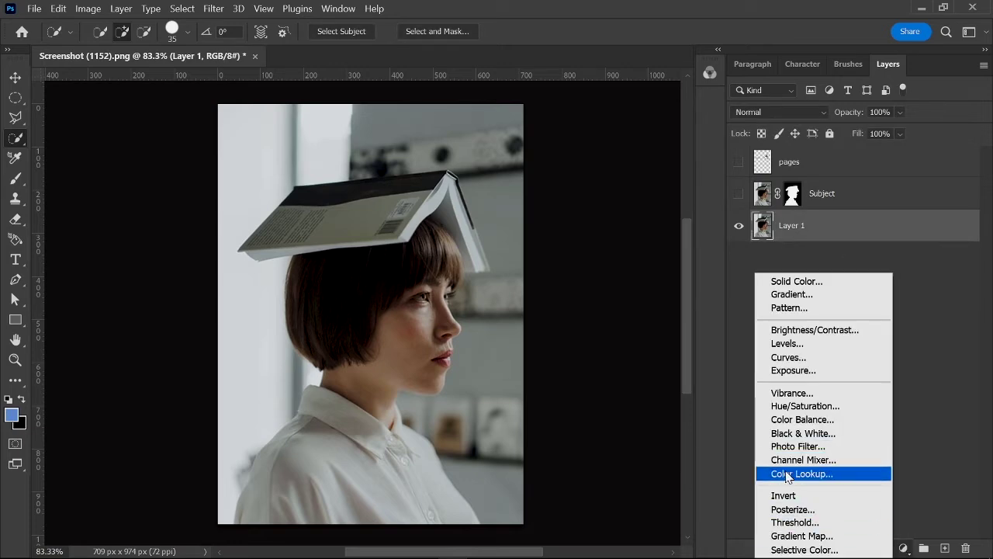
{"action": "left_click", "coordinate": [829, 475]}
{"action": "left_click_drag", "start_coordinate": [268, 120], "coordinate": [570, 138]}
{"action": "left_click", "coordinate": [595, 189]}
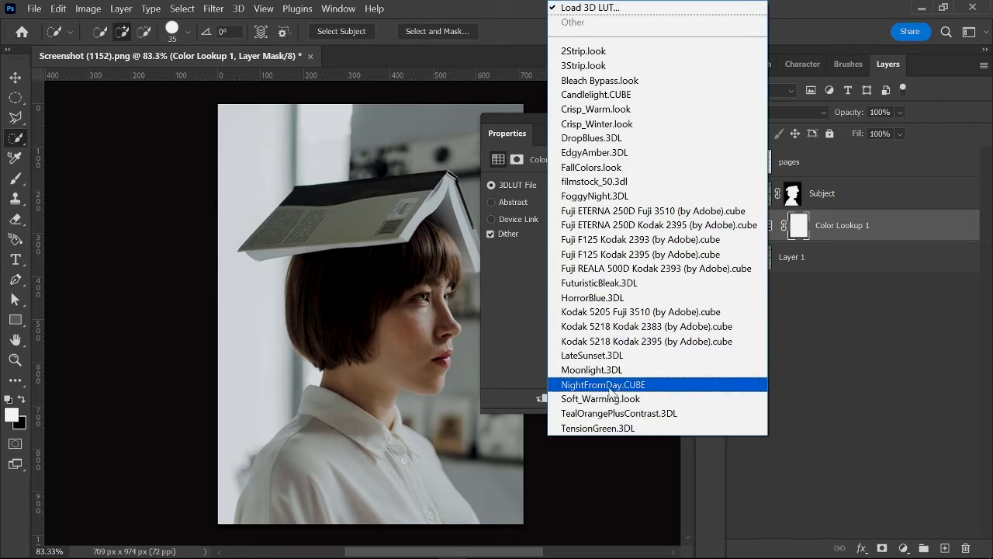
{"action": "left_click", "coordinate": [636, 386]}
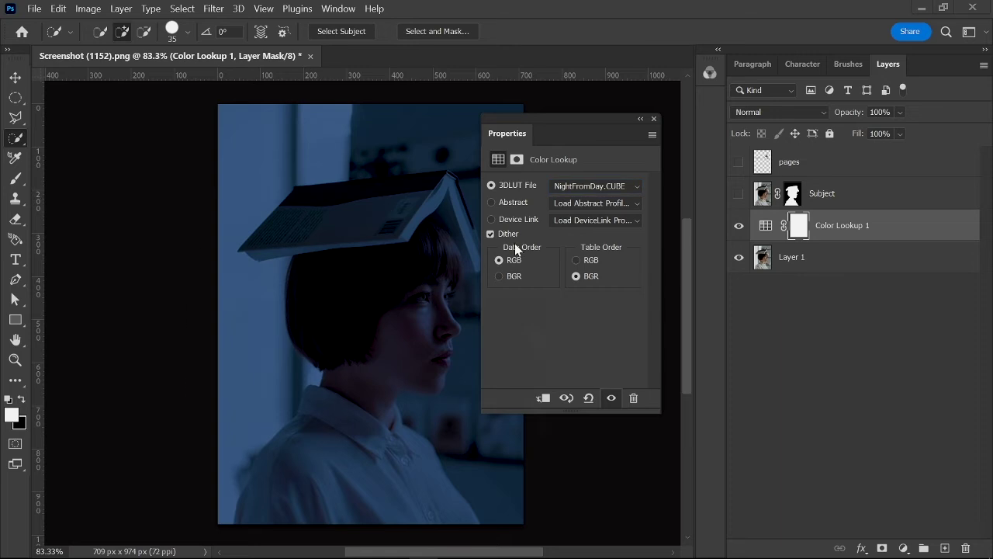
{"action": "left_click", "coordinate": [653, 119]}
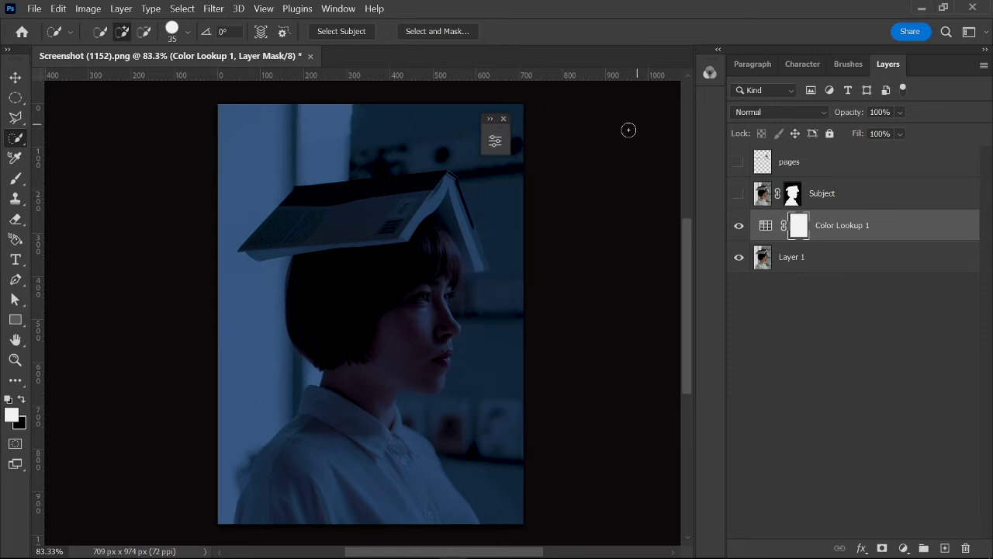
{"action": "left_click", "coordinate": [845, 225]}
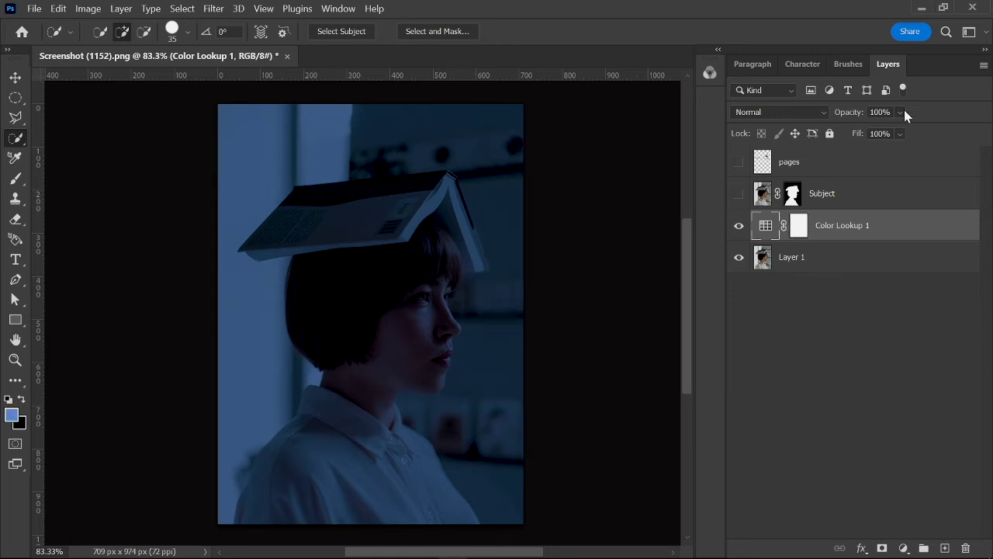
{"action": "left_click_drag", "start_coordinate": [905, 133], "coordinate": [915, 137]}
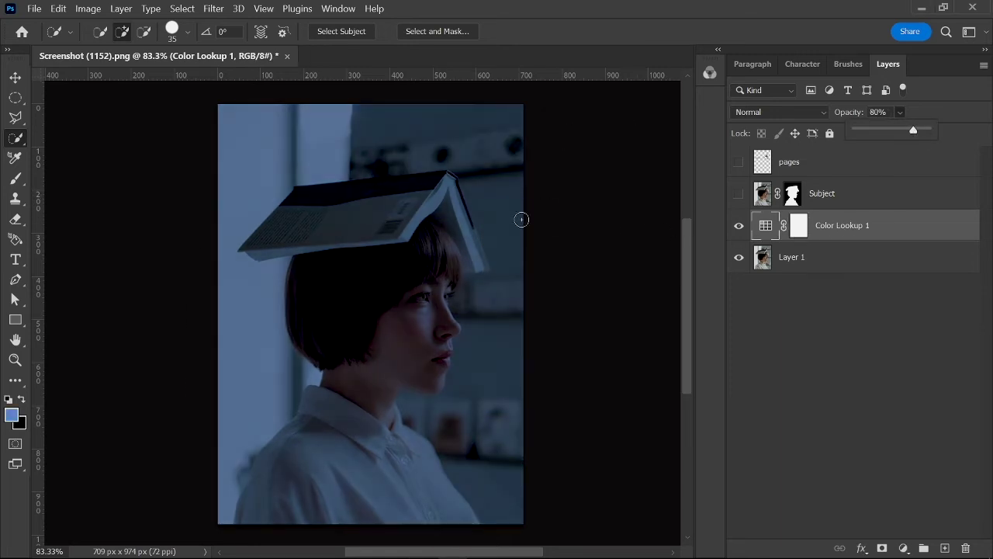
- Show the pages layer over the darkened image and make it the active layer
{"action": "left_click", "coordinate": [739, 162]}
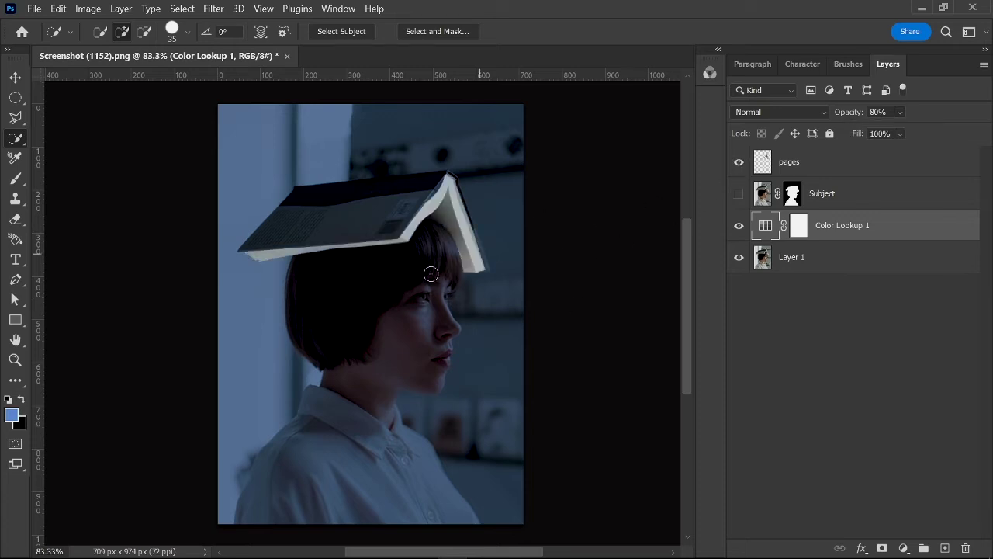
{"action": "left_click", "coordinate": [738, 162]}
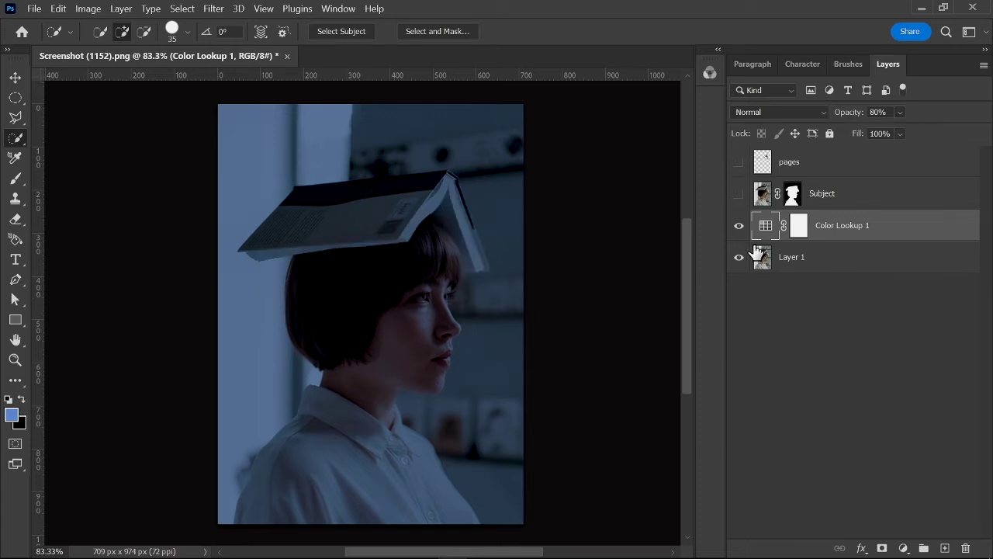
{"action": "left_click", "coordinate": [739, 161]}
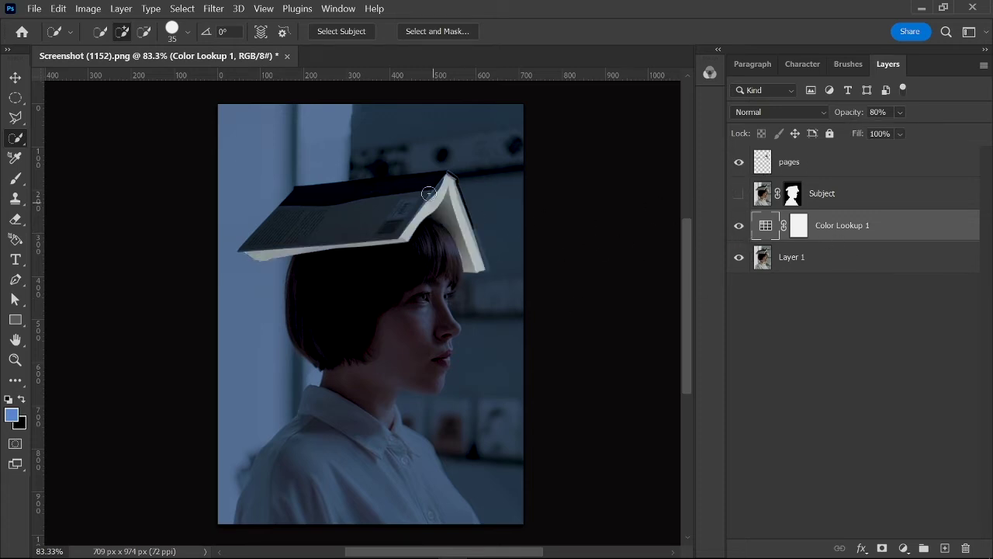
{"action": "left_click", "coordinate": [807, 166]}
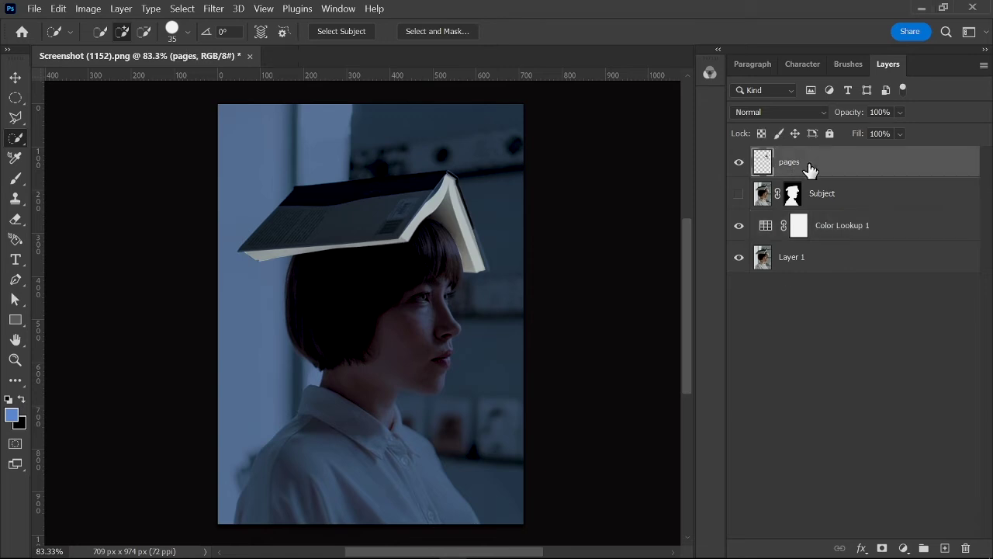
- Convert the pages layer to a Smart Object
{"action": "right_click", "coordinate": [772, 166]}
{"action": "left_click", "coordinate": [804, 168]}
{"action": "right_click", "coordinate": [803, 168]}
{"action": "left_click", "coordinate": [643, 250]}
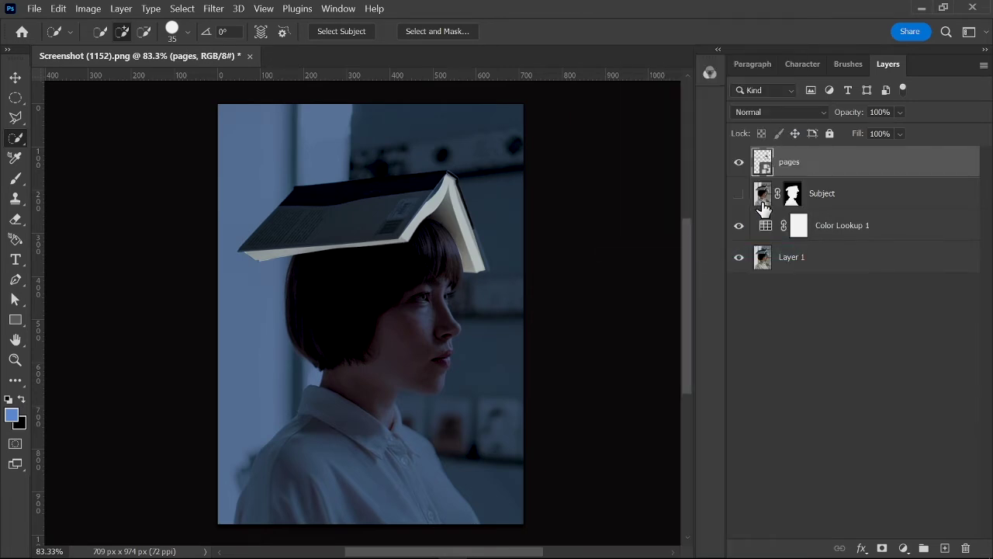
- Put the pages layer into a new group and name the group Page Group
{"action": "key", "text": "ctrl+g"}
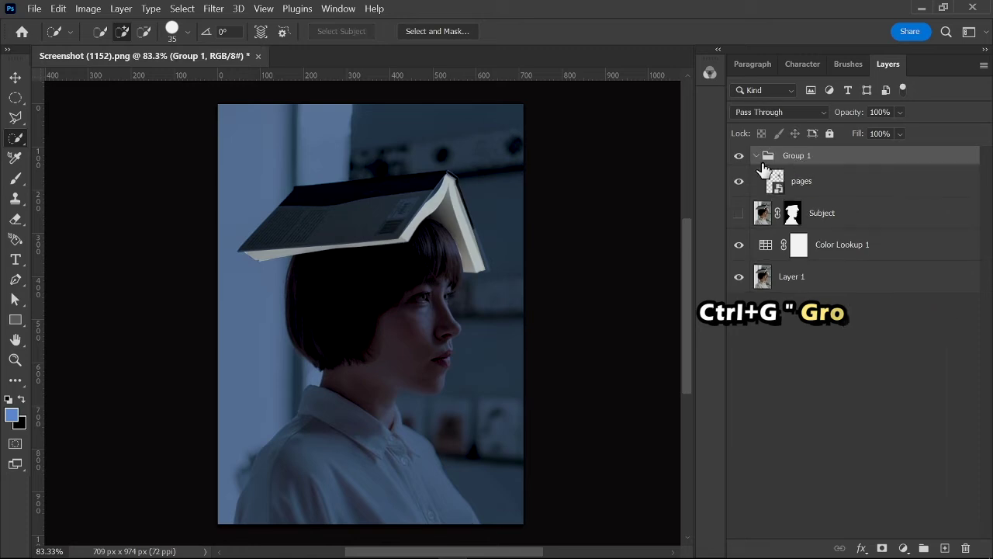
{"action": "double_click", "coordinate": [800, 156]}
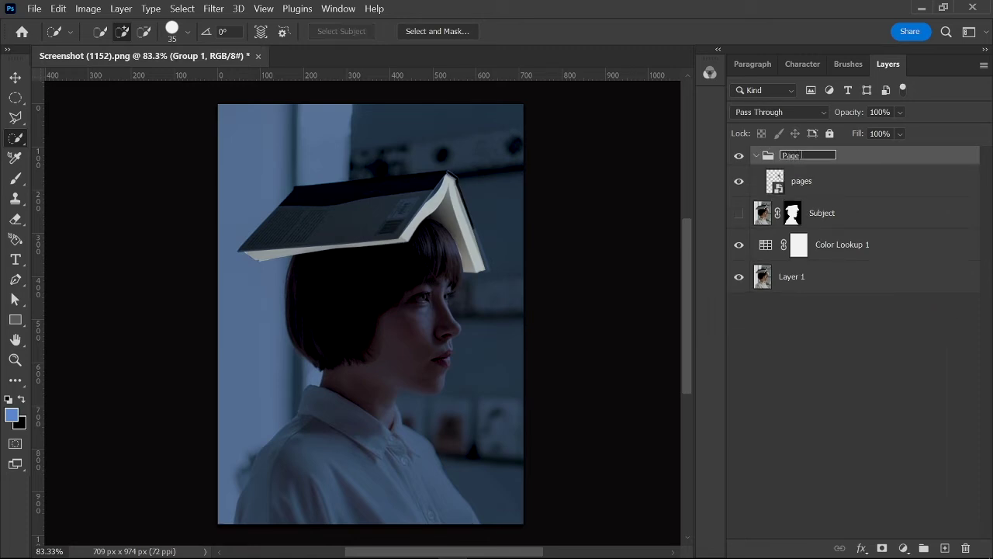
{"action": "left_click", "coordinate": [837, 367]}
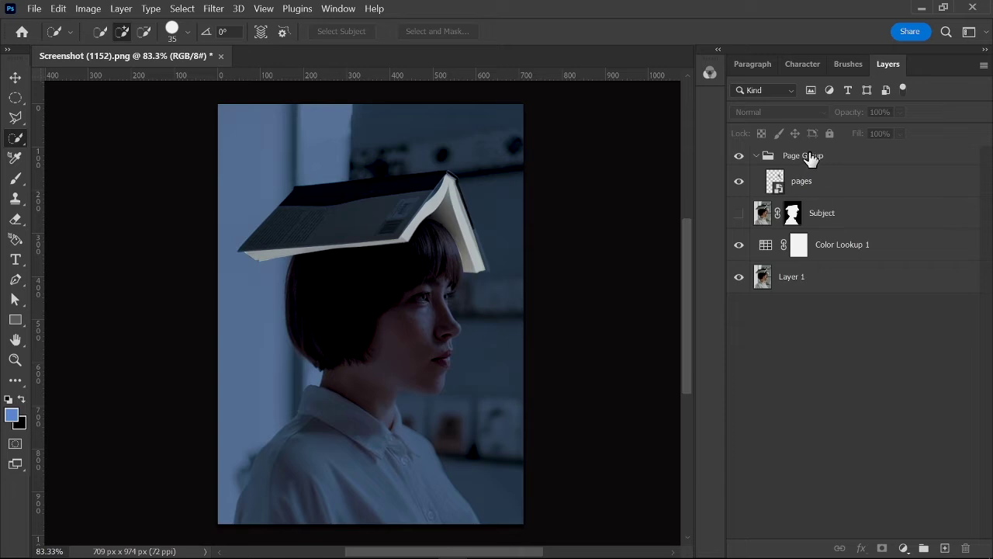
- Set Page Group's blend mode to Linear Dodge (Add) and compare the image with the group hidden and shown
{"action": "left_click", "coordinate": [806, 159]}
{"action": "left_click", "coordinate": [808, 115]}
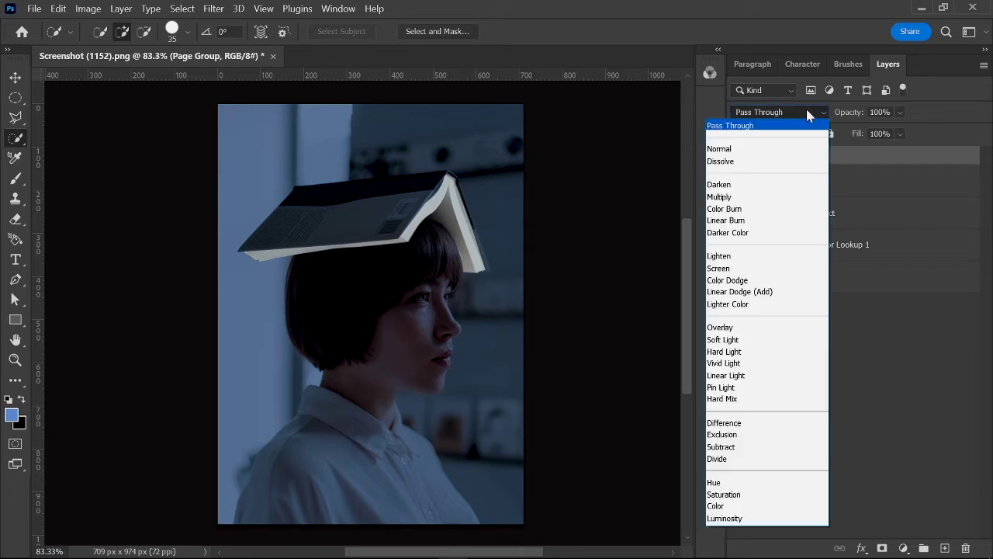
{"action": "left_click", "coordinate": [760, 295]}
{"action": "left_click", "coordinate": [738, 156]}
{"action": "left_click", "coordinate": [739, 156]}
{"action": "left_click", "coordinate": [739, 156]}
{"action": "left_click", "coordinate": [739, 156]}
- Apply a Gaussian Blur smart filter with a 3-pixel radius to the pages layer
{"action": "key", "text": "v"}
{"action": "left_click", "coordinate": [487, 221]}
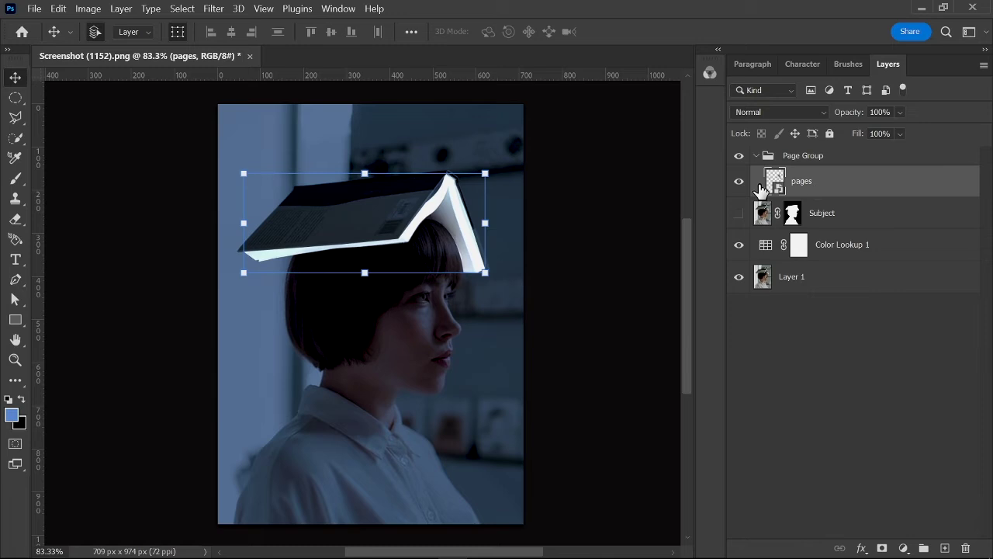
{"action": "left_click", "coordinate": [214, 9]}
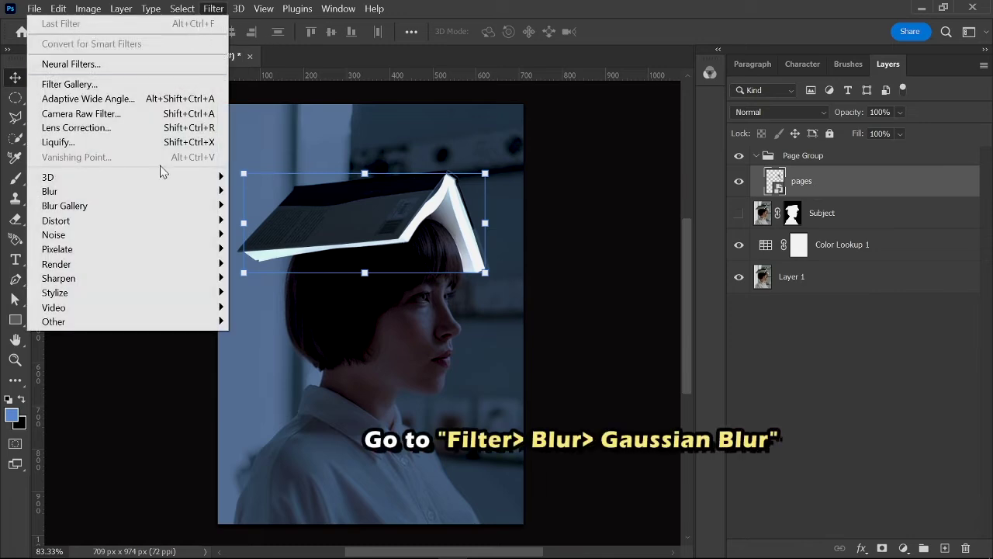
{"action": "mouse_move", "coordinate": [163, 194]}
{"action": "left_click", "coordinate": [294, 250]}
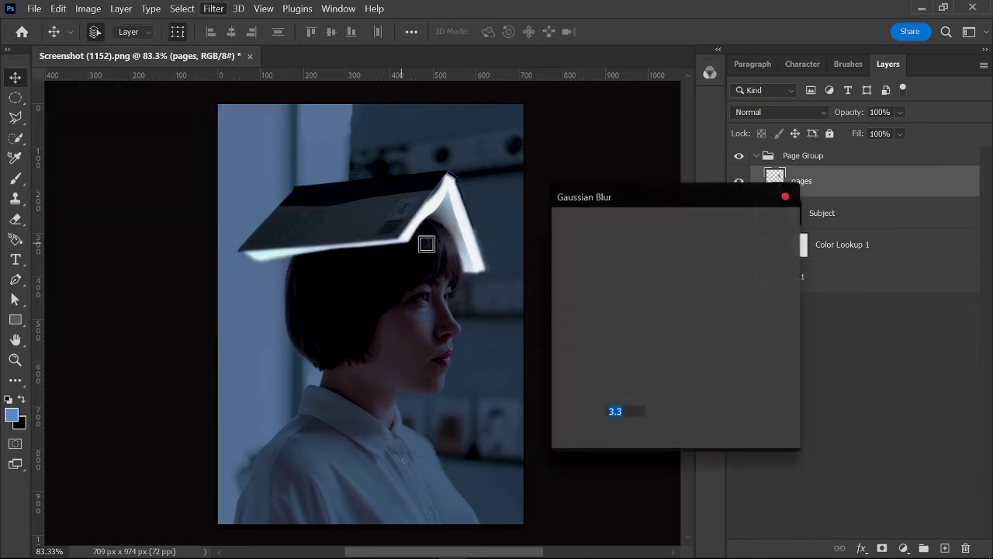
{"action": "left_click_drag", "start_coordinate": [660, 199], "coordinate": [566, 148]}
{"action": "type", "text": "5"}
{"action": "left_click", "coordinate": [503, 338]}
{"action": "left_click", "coordinate": [503, 338]}
{"action": "left_click", "coordinate": [503, 337]}
{"action": "type", "text": "3"}
{"action": "left_click", "coordinate": [667, 179]}
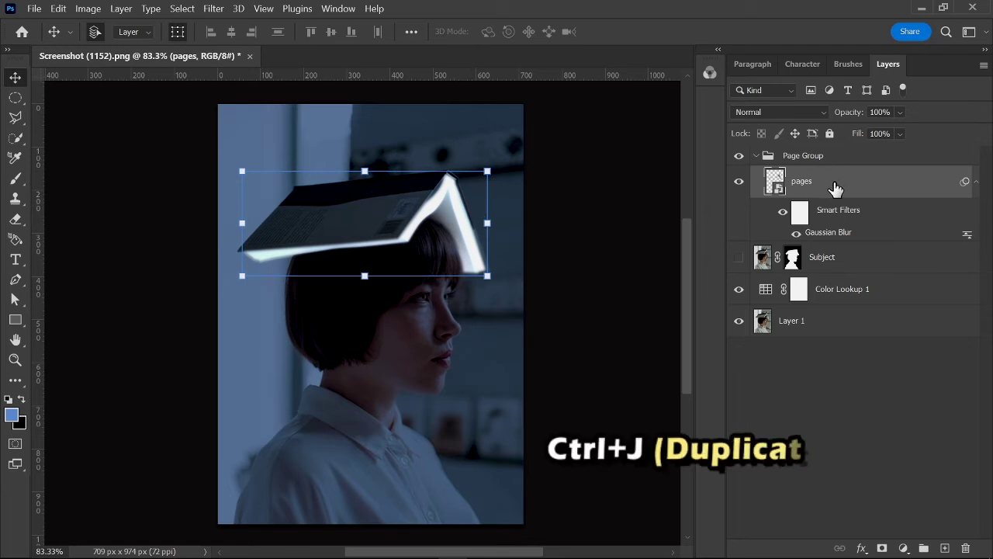
- Duplicate the pages layer and set the copy's Gaussian Blur radius to 50 pixels
{"action": "key", "text": "ctrl+j"}
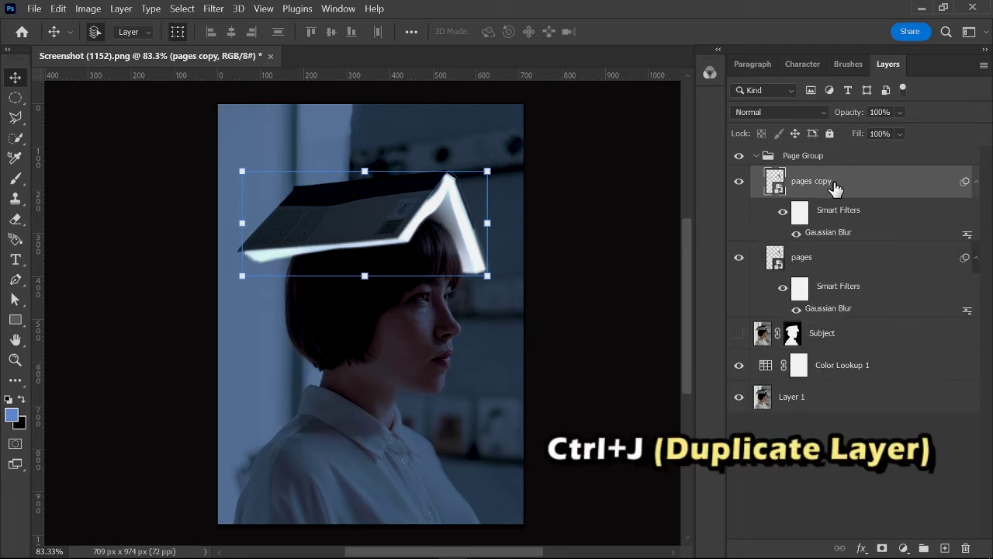
{"action": "double_click", "coordinate": [829, 233]}
{"action": "left_click_drag", "start_coordinate": [598, 149], "coordinate": [627, 147]}
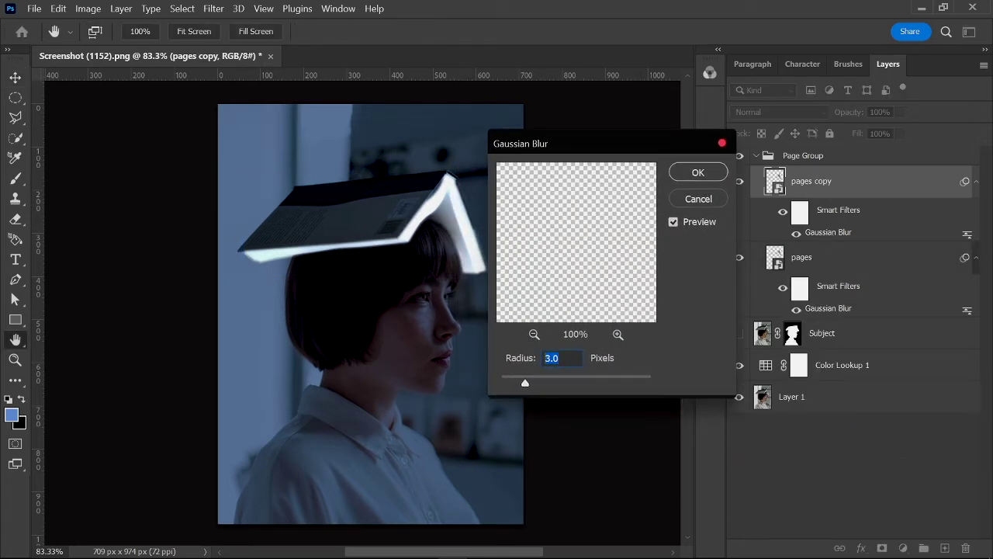
{"action": "type", "text": "100"}
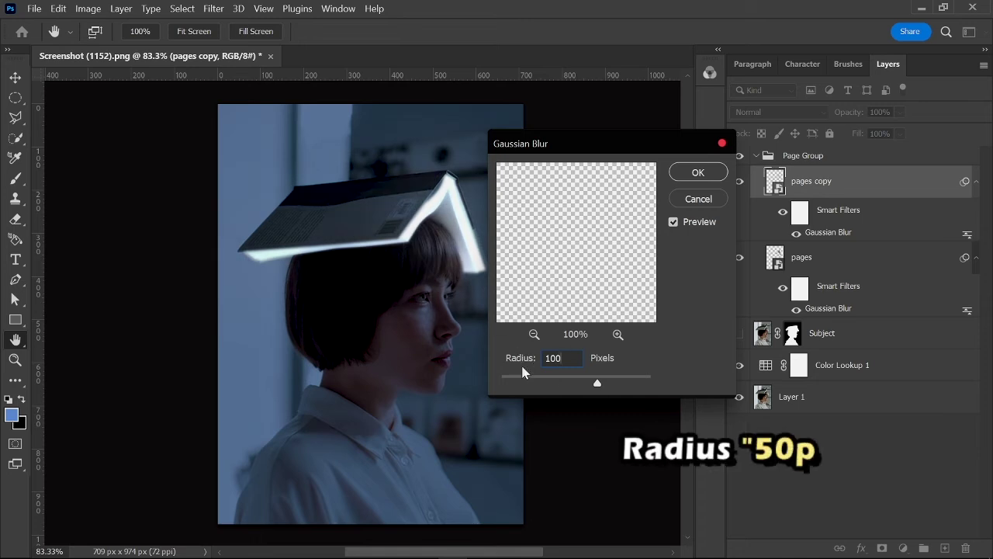
{"action": "key", "text": "BackSpace"}
{"action": "key", "text": "BackSpace"}
{"action": "key", "text": "BackSpace"}
{"action": "type", "text": "50"}
{"action": "key", "text": "Tab"}
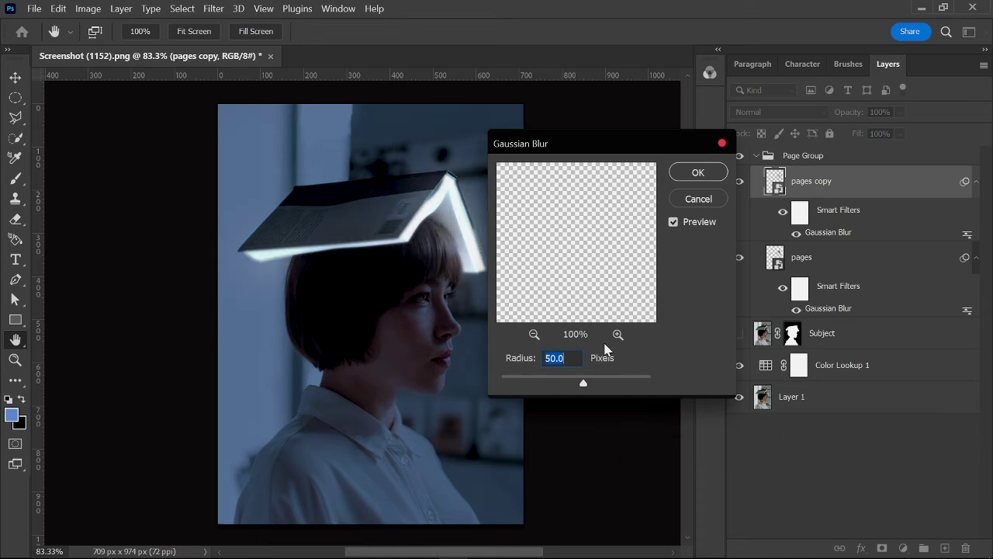
{"action": "left_click", "coordinate": [685, 177]}
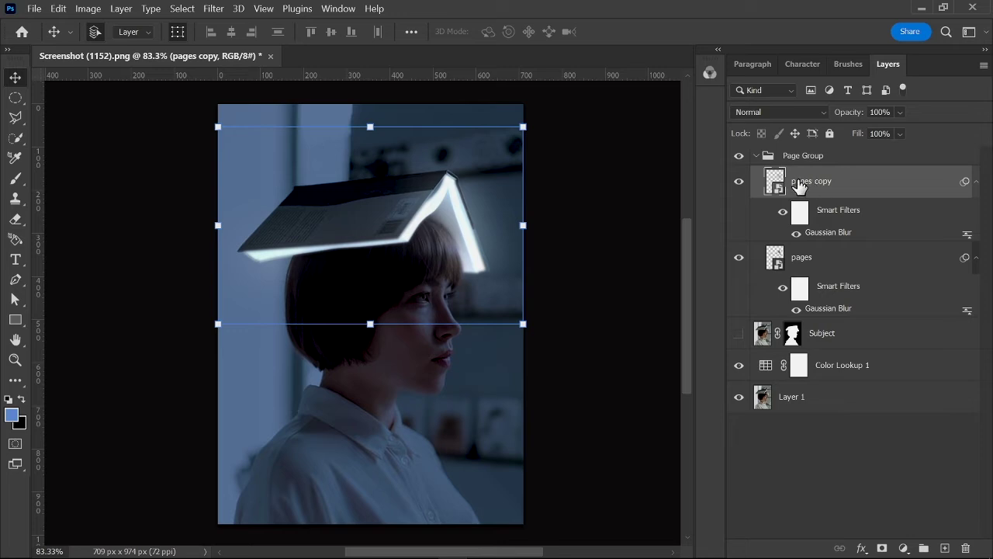
- Duplicate the 50-pixel blurred pages copy and set the new copy's Gaussian Blur radius to 160 pixels
{"action": "key", "text": "ctrl+j"}
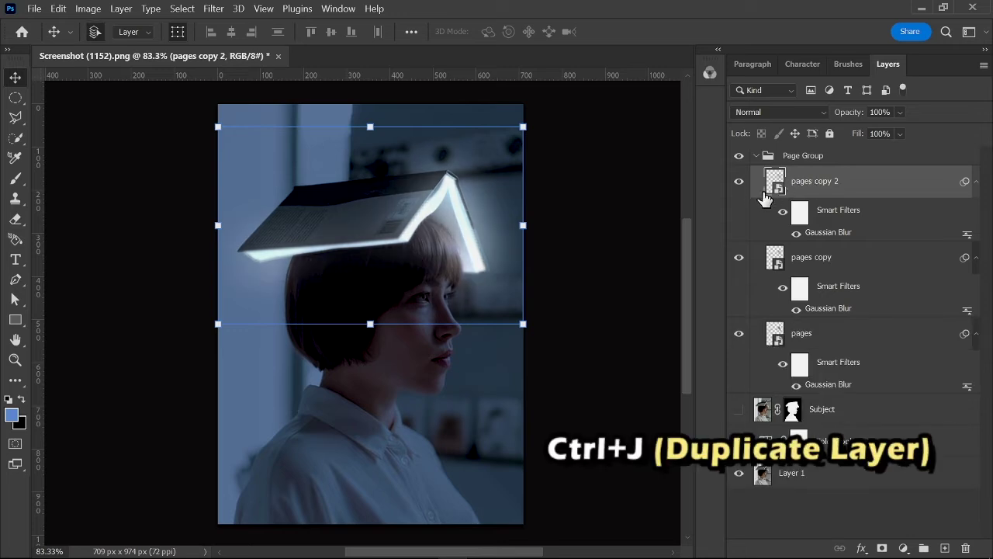
{"action": "double_click", "coordinate": [826, 233]}
{"action": "left_click_drag", "start_coordinate": [631, 153], "coordinate": [627, 155]}
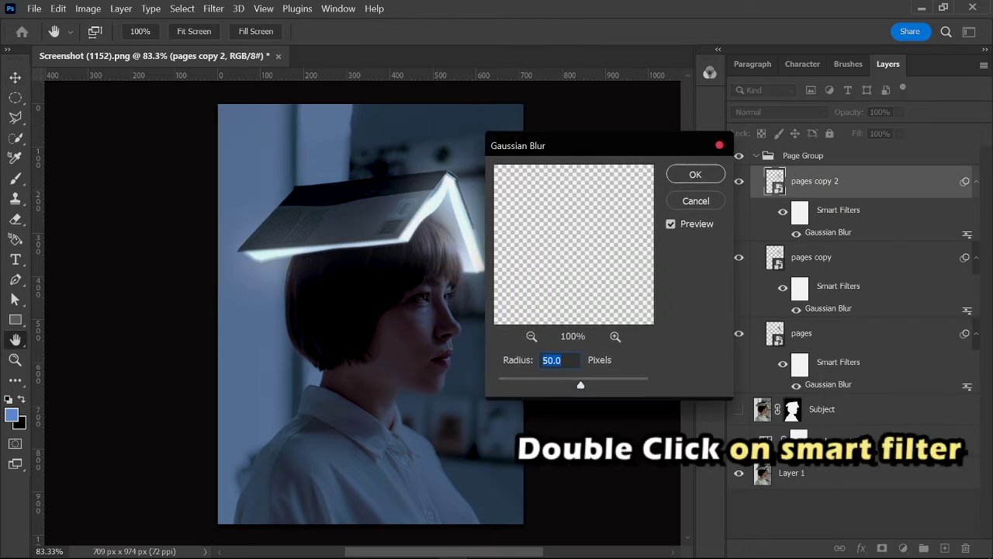
{"action": "type", "text": "160"}
{"action": "key", "text": "Tab"}
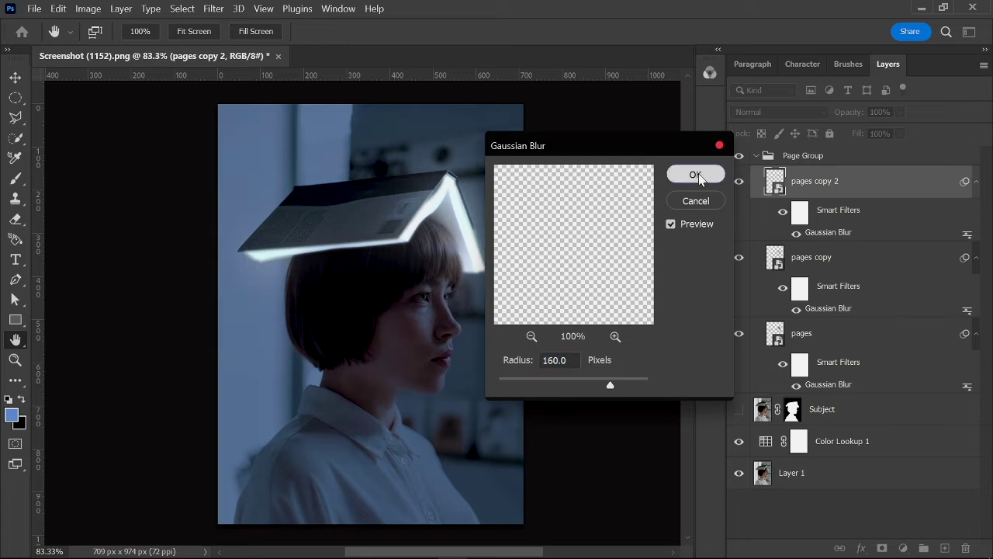
{"action": "left_click", "coordinate": [672, 177]}
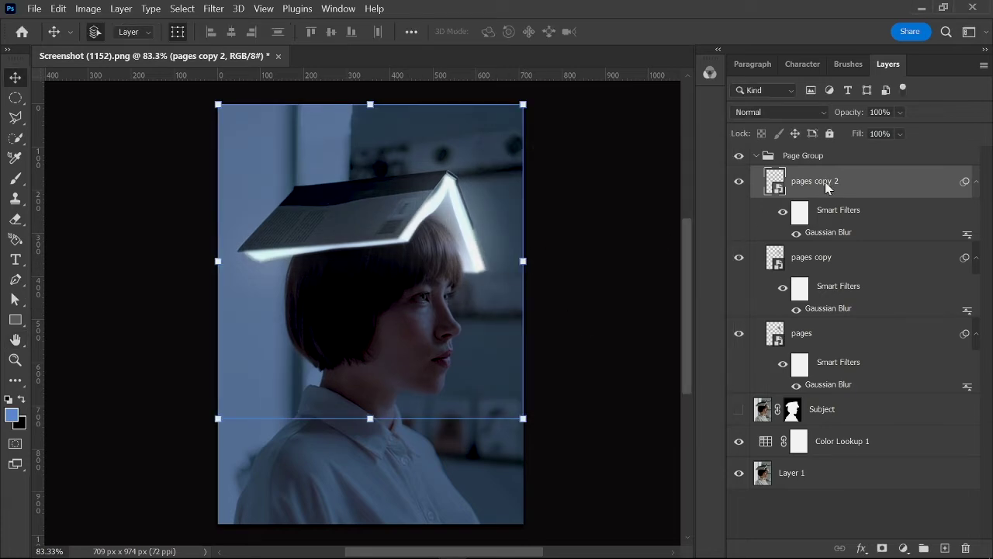
- Duplicate the 160-pixel blurred pages copy and set the new copy's Gaussian Blur radius to 300 pixels
{"action": "key", "text": "ctrl+j"}
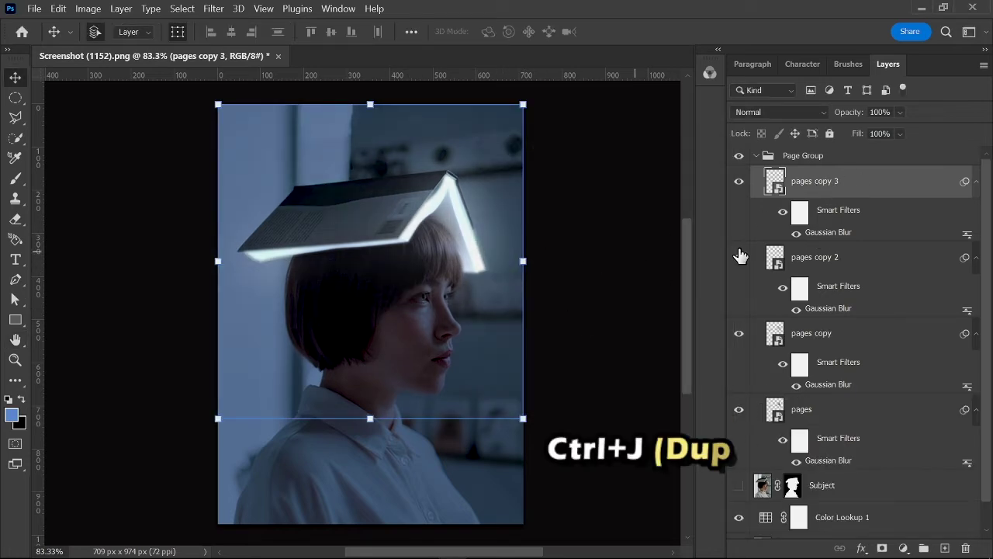
{"action": "double_click", "coordinate": [822, 232]}
{"action": "type", "text": "300"}
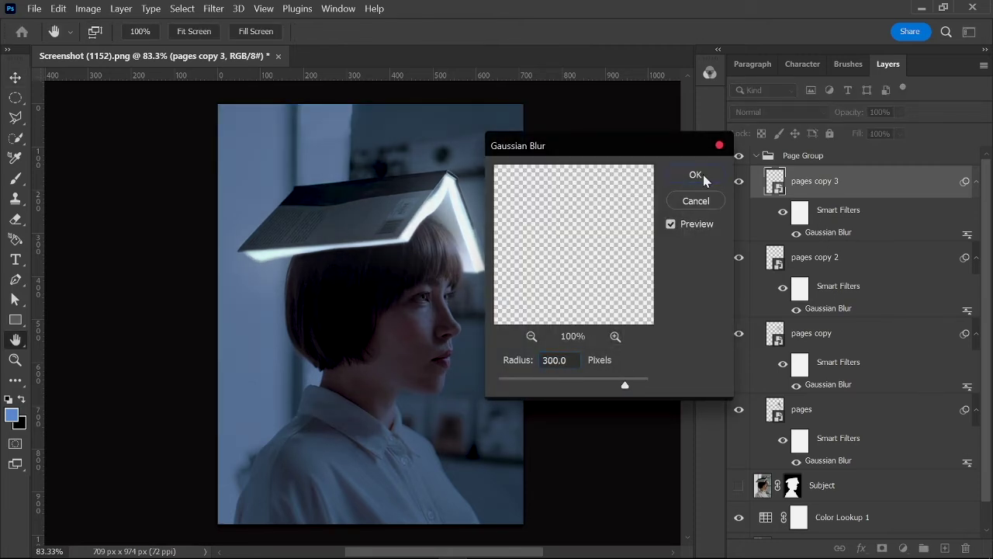
{"action": "left_click", "coordinate": [695, 175]}
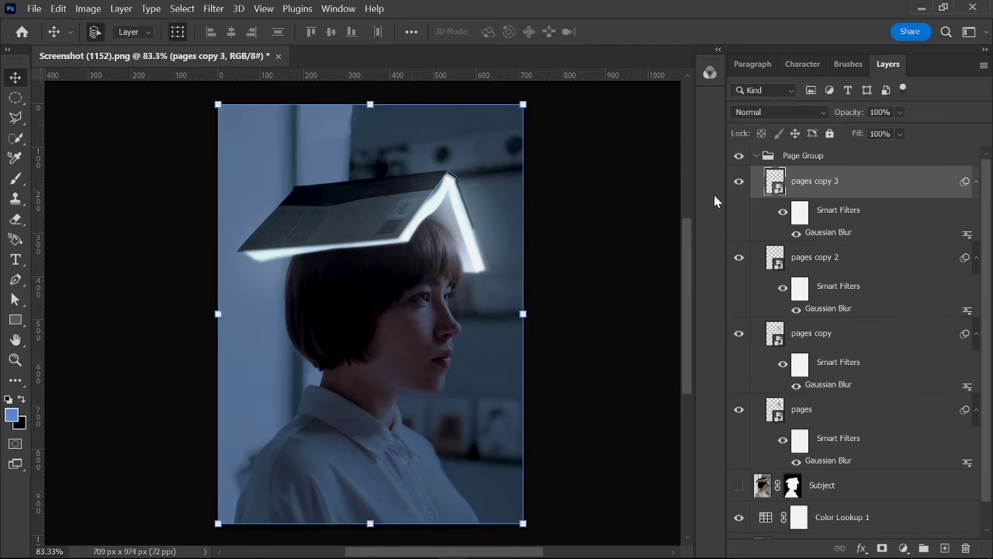
- Collapse Page Group, check its glow on and off, and add a Hue/Saturation adjustment clipped to the group
{"action": "left_click", "coordinate": [756, 156]}
{"action": "left_click", "coordinate": [738, 157]}
{"action": "left_click", "coordinate": [738, 157]}
{"action": "left_click", "coordinate": [738, 157]}
{"action": "left_click", "coordinate": [738, 157]}
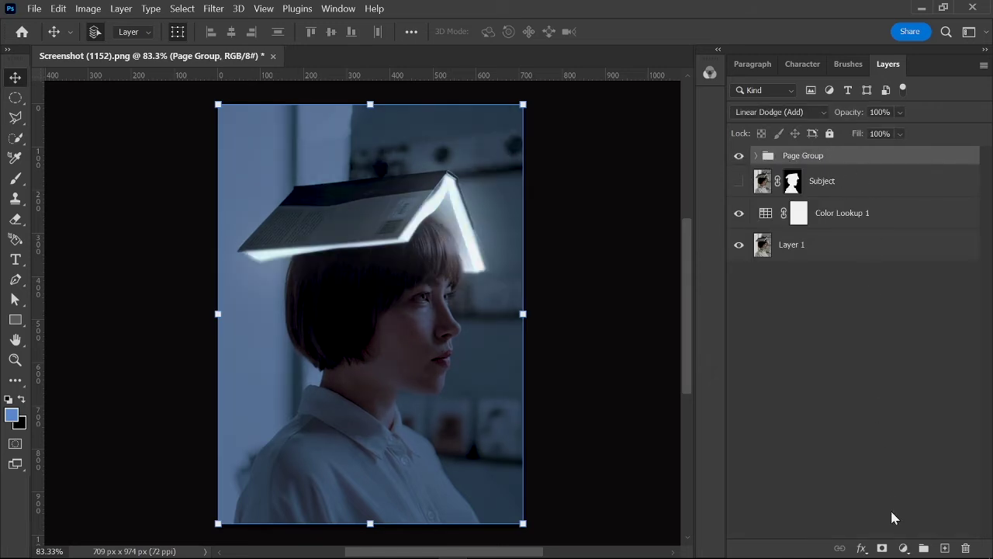
{"action": "left_click", "coordinate": [904, 548]}
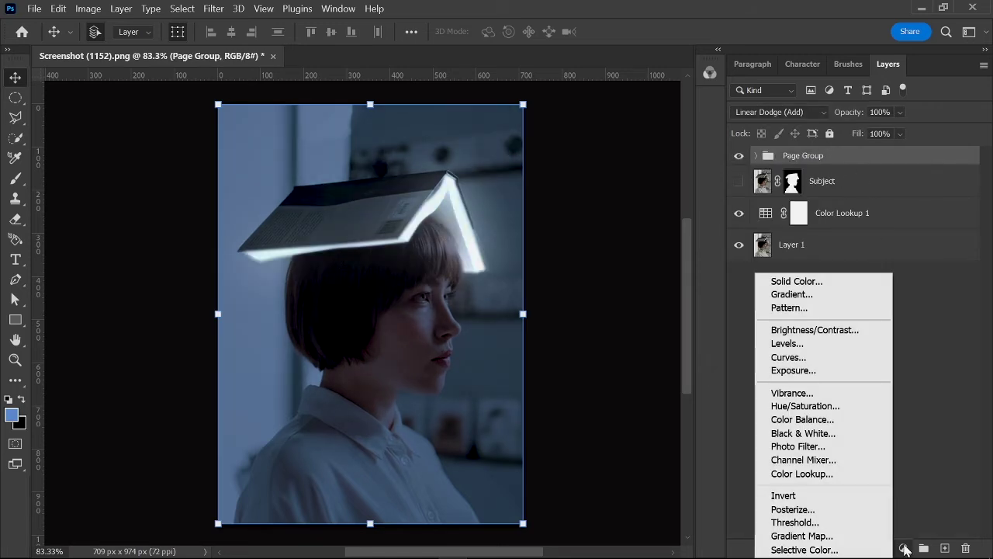
{"action": "left_click", "coordinate": [845, 409]}
{"action": "left_click_drag", "start_coordinate": [386, 128], "coordinate": [566, 118]}
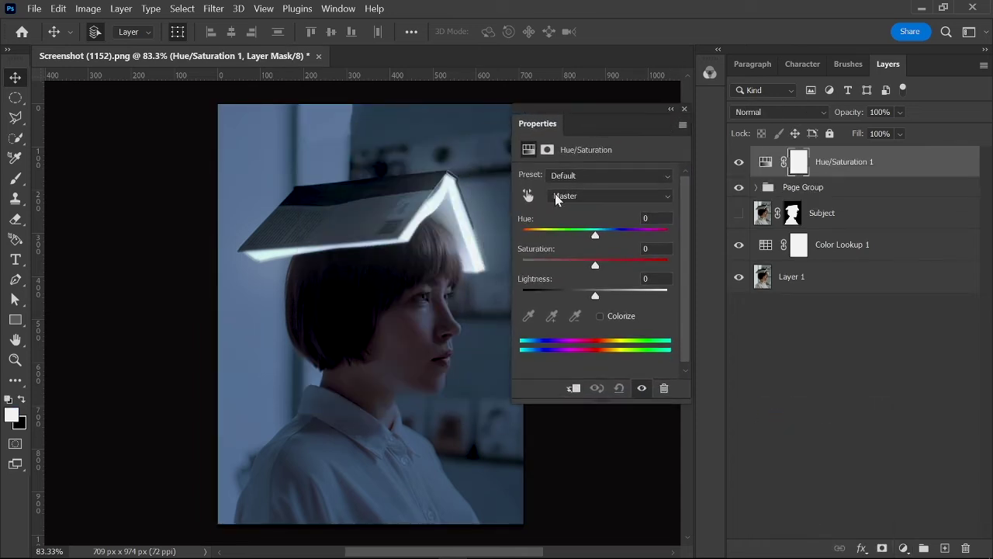
{"action": "left_click", "coordinate": [573, 390]}
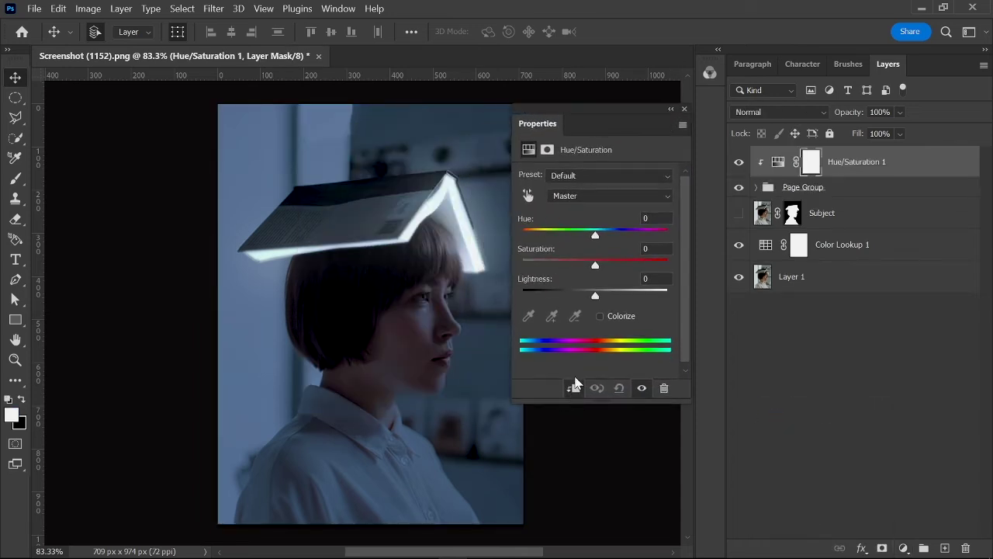
- Turn on Colorize in the clipped Hue/Saturation adjustment and tune hue and saturation for a stronger teal glow
{"action": "left_click", "coordinate": [600, 316]}
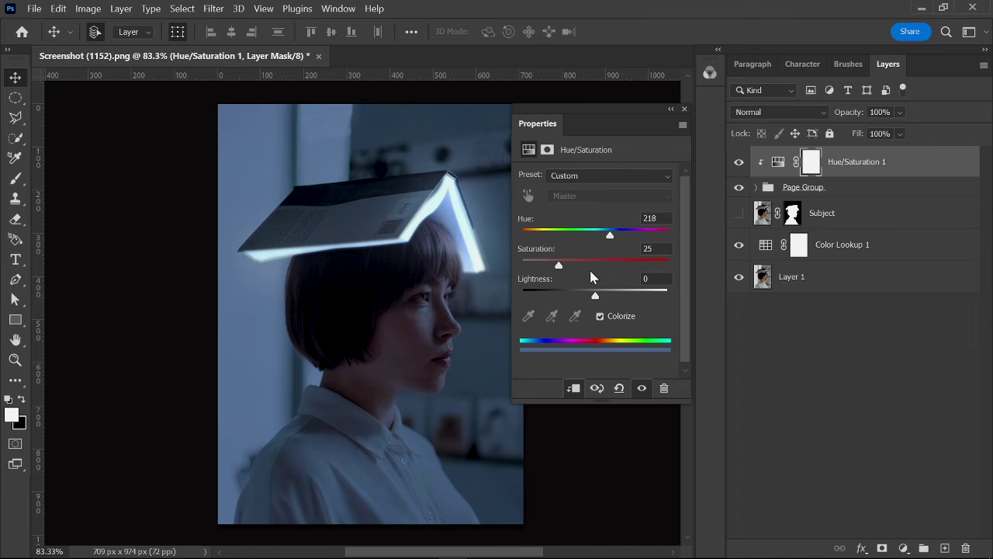
{"action": "left_click_drag", "start_coordinate": [610, 235], "coordinate": [591, 237]}
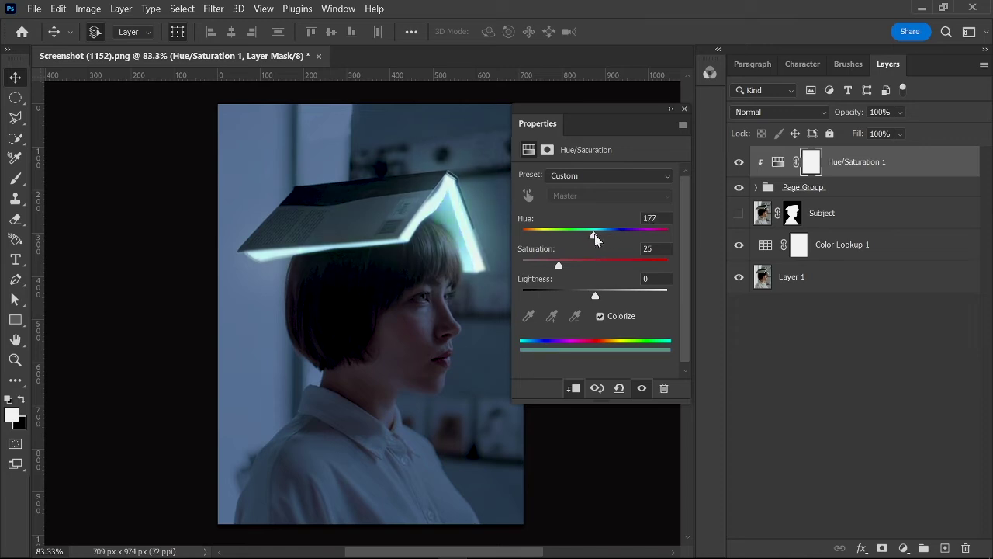
{"action": "left_click_drag", "start_coordinate": [559, 265], "coordinate": [572, 265]}
{"action": "left_click_drag", "start_coordinate": [598, 235], "coordinate": [570, 268]}
{"action": "left_click_drag", "start_coordinate": [593, 234], "coordinate": [597, 234]}
{"action": "left_click", "coordinate": [682, 110]}
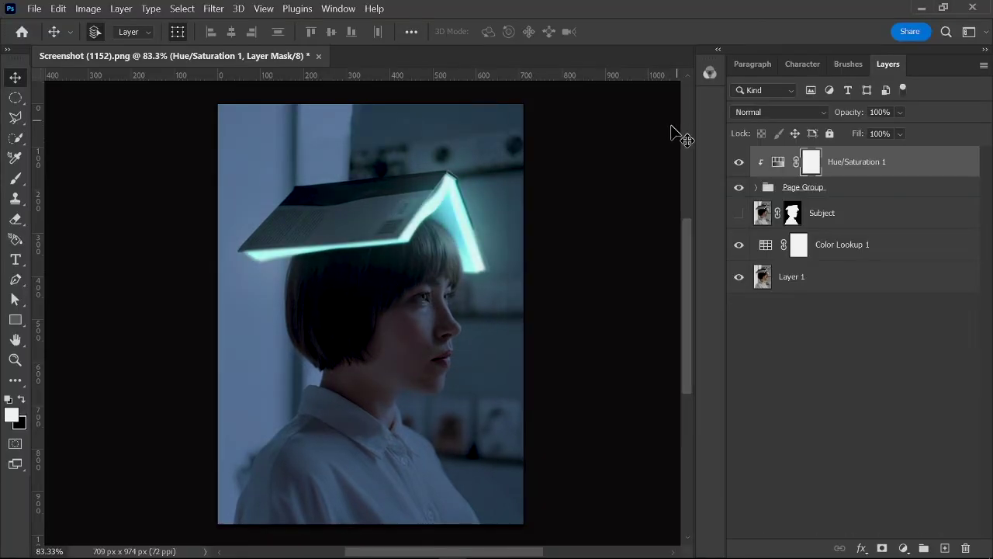
- Duplicate the Hue/Saturation adjustment below Page Group and replace the copy's mask with the Subject layer's mask
{"action": "key", "text": "ctrl+j"}
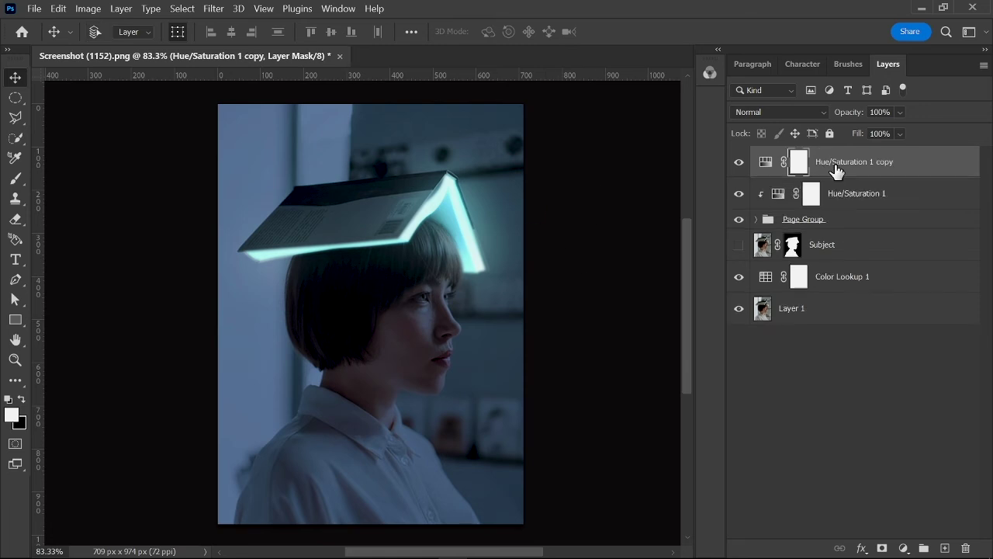
{"action": "left_click_drag", "start_coordinate": [859, 167], "coordinate": [799, 212]}
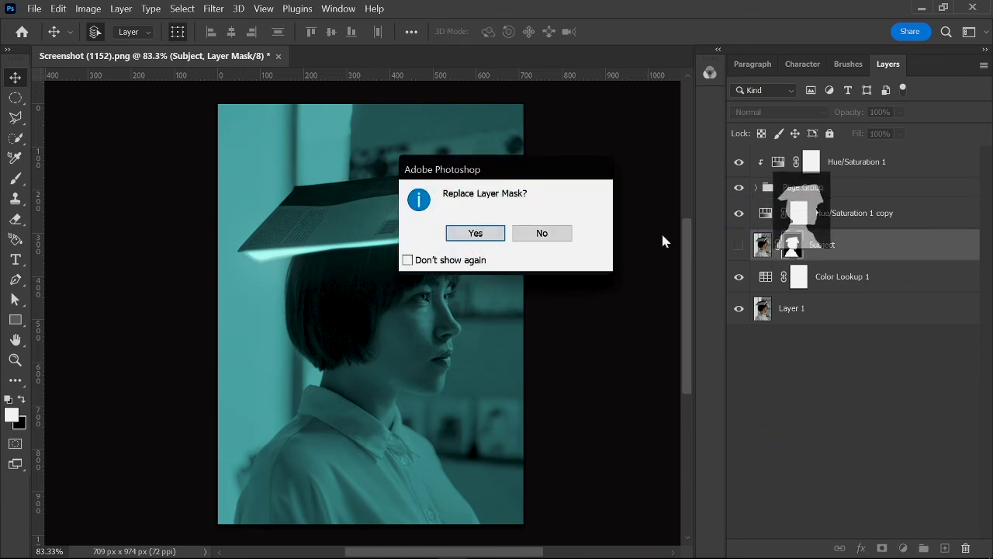
{"action": "left_click", "coordinate": [470, 233]}
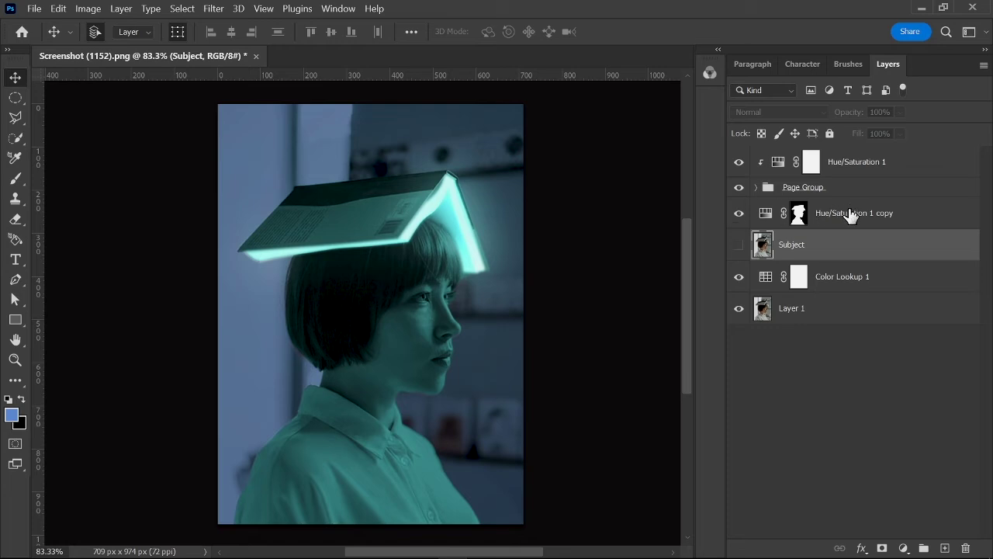
- Split the Underlying Layer dark Blend If slider of Hue/Saturation 1 copy to 63 / 81 and compare the layer on and off
{"action": "left_click", "coordinate": [795, 214]}
{"action": "right_click", "coordinate": [842, 216]}
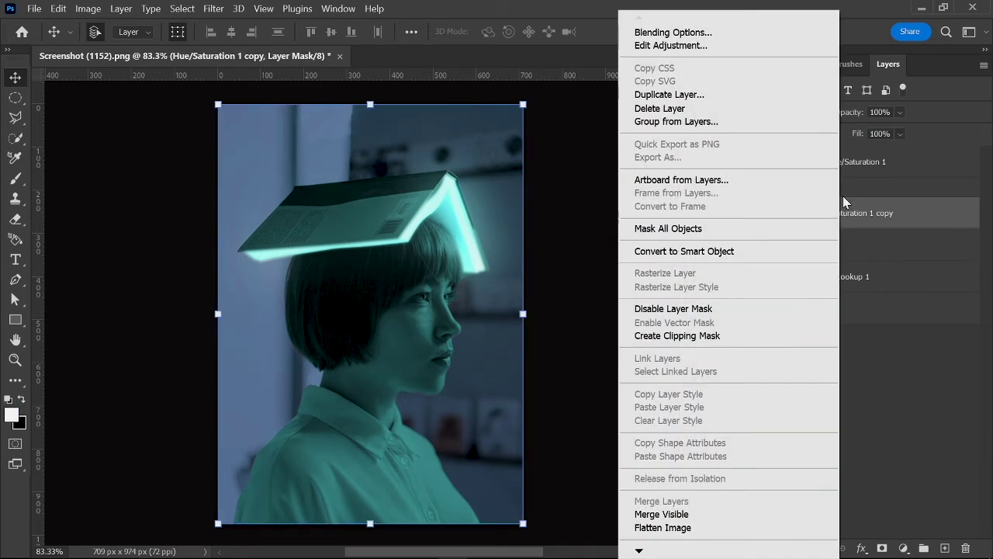
{"action": "left_click", "coordinate": [721, 34]}
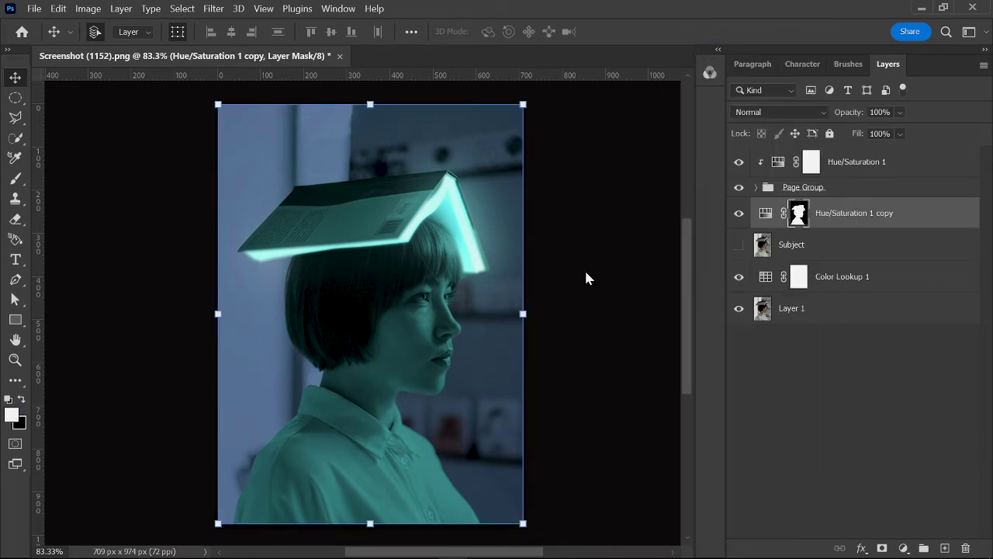
{"action": "left_click_drag", "start_coordinate": [539, 72], "coordinate": [669, 89]}
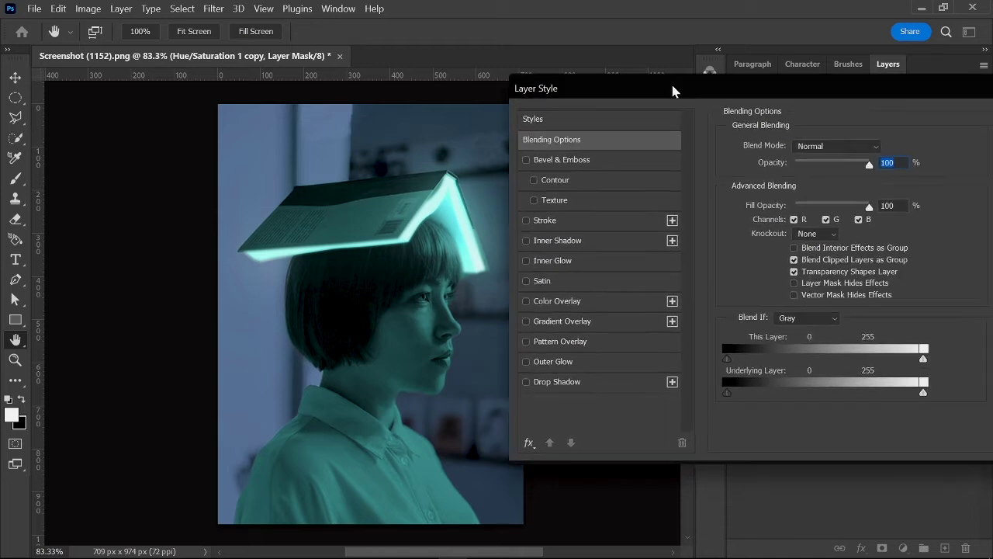
{"action": "left_click_drag", "start_coordinate": [727, 389], "coordinate": [789, 396]}
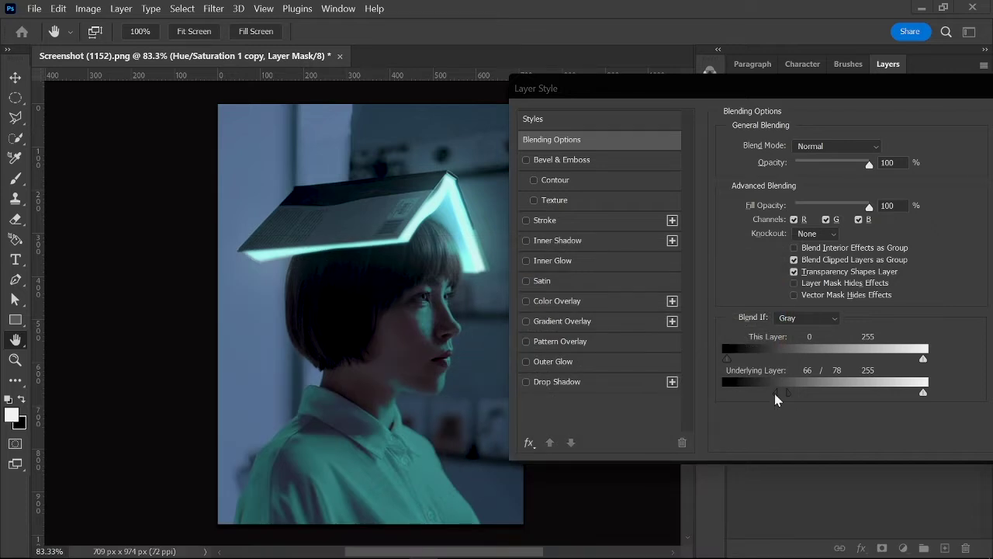
{"action": "left_click_drag", "start_coordinate": [745, 88], "coordinate": [611, 111]}
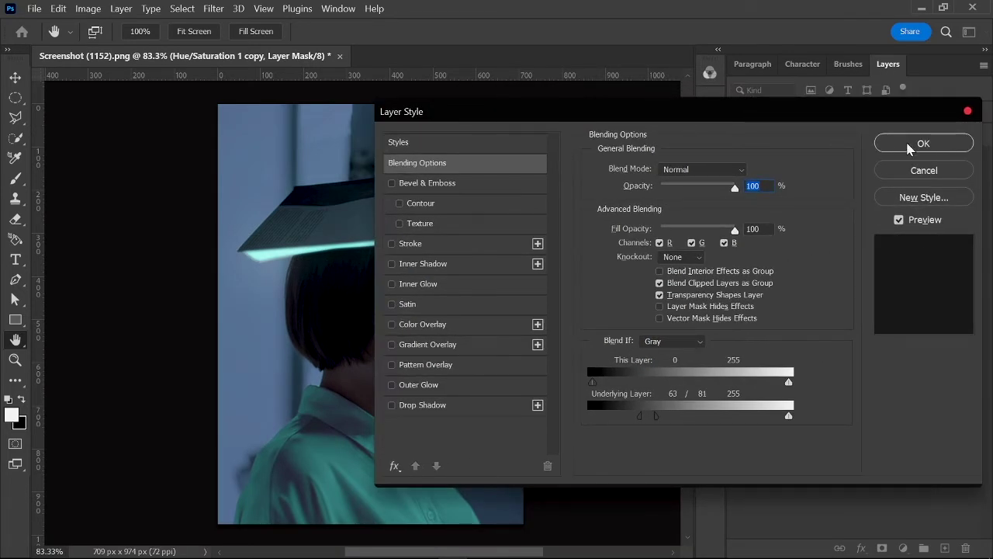
{"action": "left_click", "coordinate": [909, 148]}
{"action": "left_click", "coordinate": [739, 213]}
{"action": "left_click", "coordinate": [740, 213]}
{"action": "left_click", "coordinate": [739, 213]}
{"action": "left_click", "coordinate": [739, 213]}
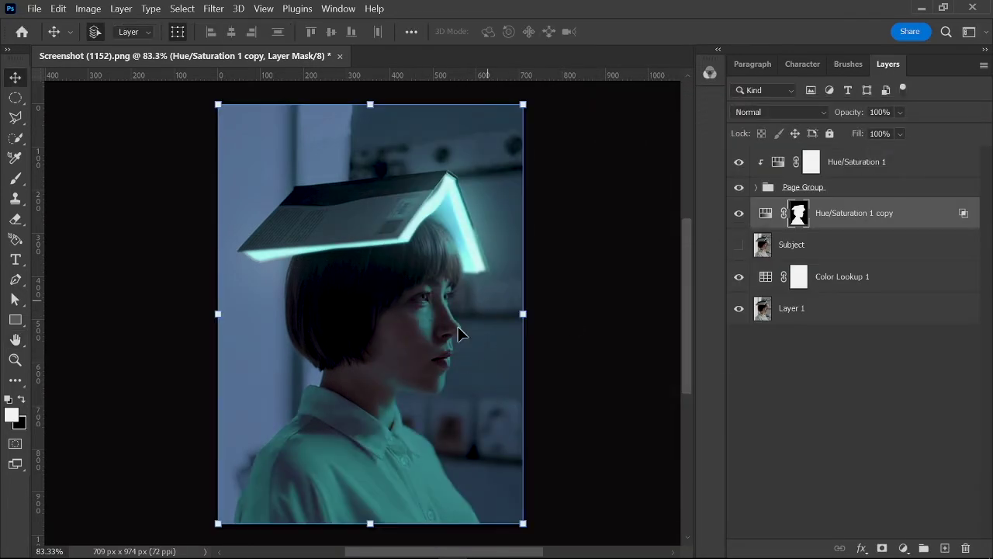
- Set the blend mode of Hue/Saturation 1 copy to Dissolve and compare the image with the layer hidden and shown
{"action": "left_click", "coordinate": [766, 213]}
{"action": "left_click", "coordinate": [780, 111]}
{"action": "left_click", "coordinate": [757, 135]}
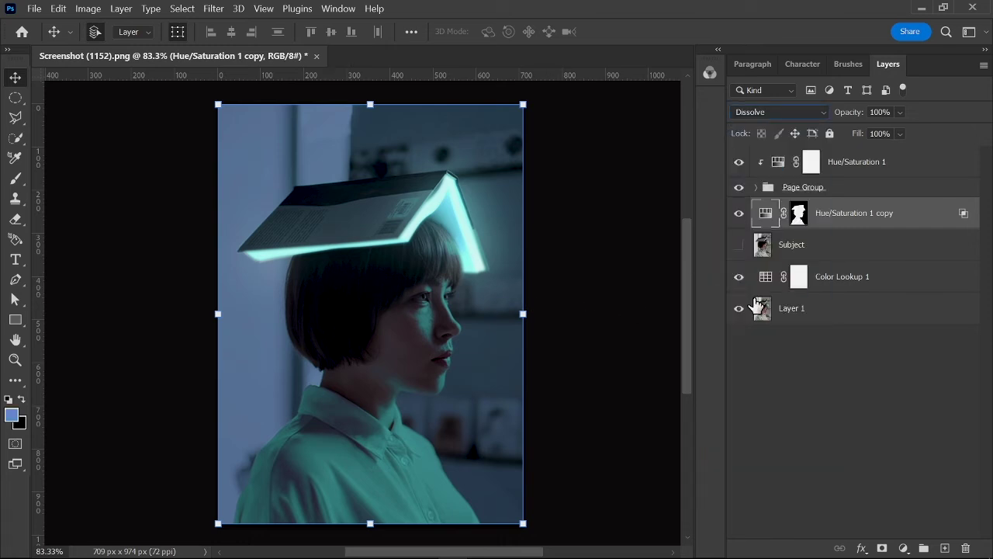
{"action": "left_click", "coordinate": [768, 388]}
{"action": "left_click", "coordinate": [739, 213]}
{"action": "left_click", "coordinate": [740, 213]}
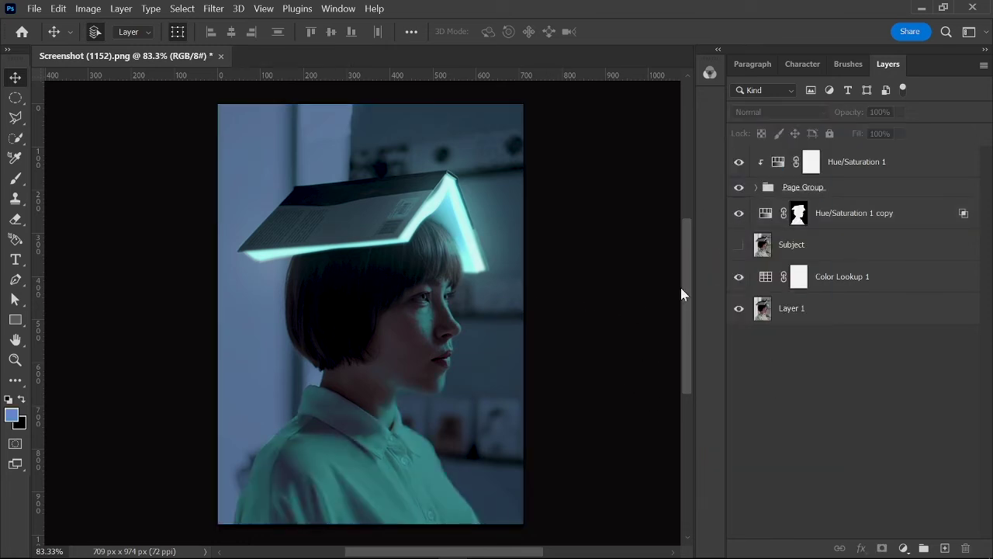
- Add a Levels adjustment layer directly above Color Lookup 1
{"action": "left_click", "coordinate": [754, 256]}
{"action": "left_click", "coordinate": [820, 281]}
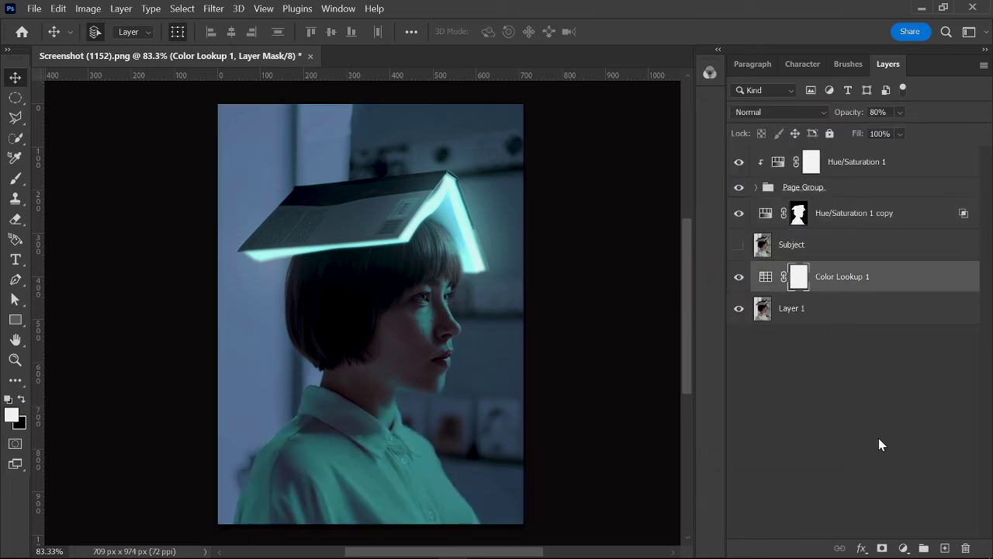
{"action": "left_click", "coordinate": [903, 549]}
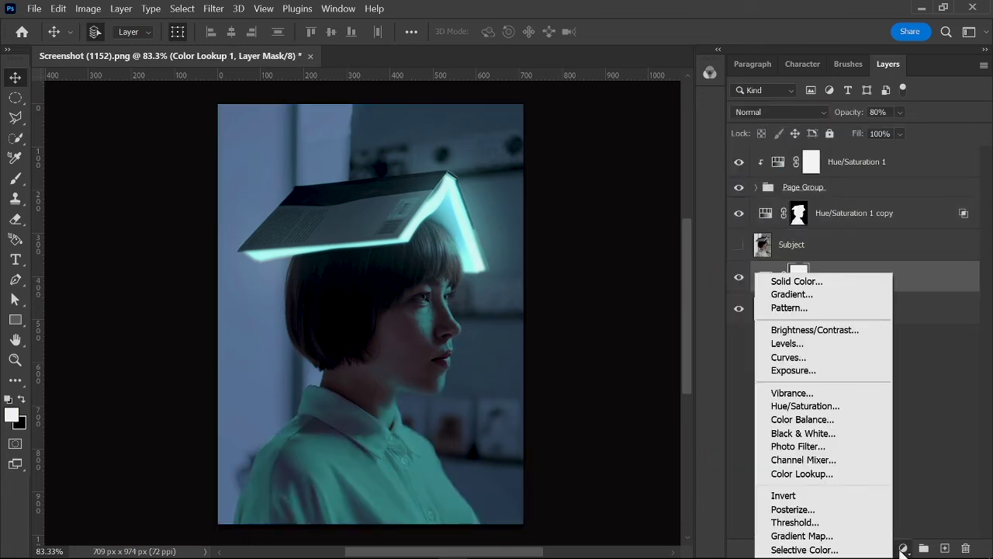
{"action": "left_click", "coordinate": [800, 347]}
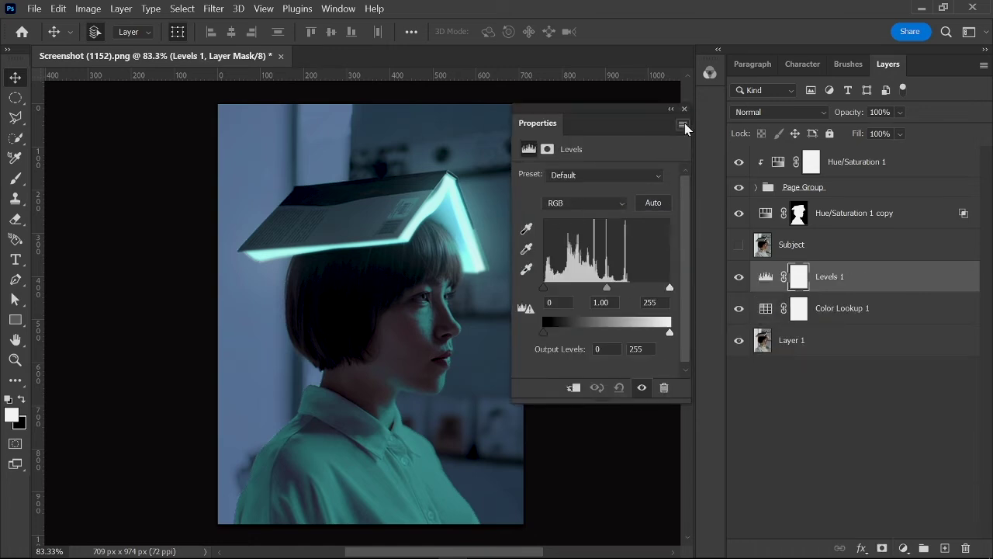
{"action": "left_click", "coordinate": [807, 284]}
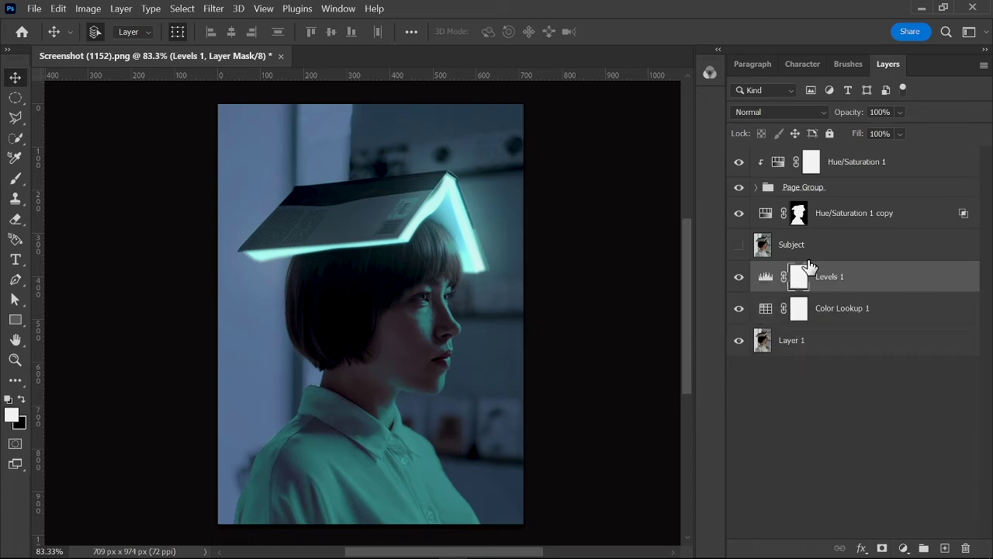
- Replace the Levels 1 mask with a copy of the Hue/Saturation 1 copy mask and invert it to target the background
{"action": "left_click", "coordinate": [798, 216]}
{"action": "left_click_drag", "start_coordinate": [799, 217], "coordinate": [799, 277]}
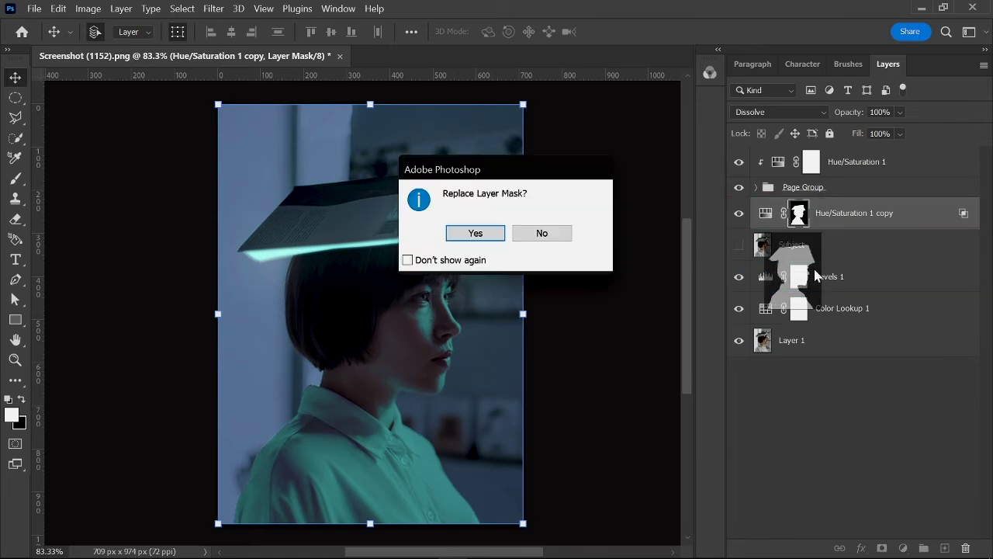
{"action": "left_click", "coordinate": [473, 235]}
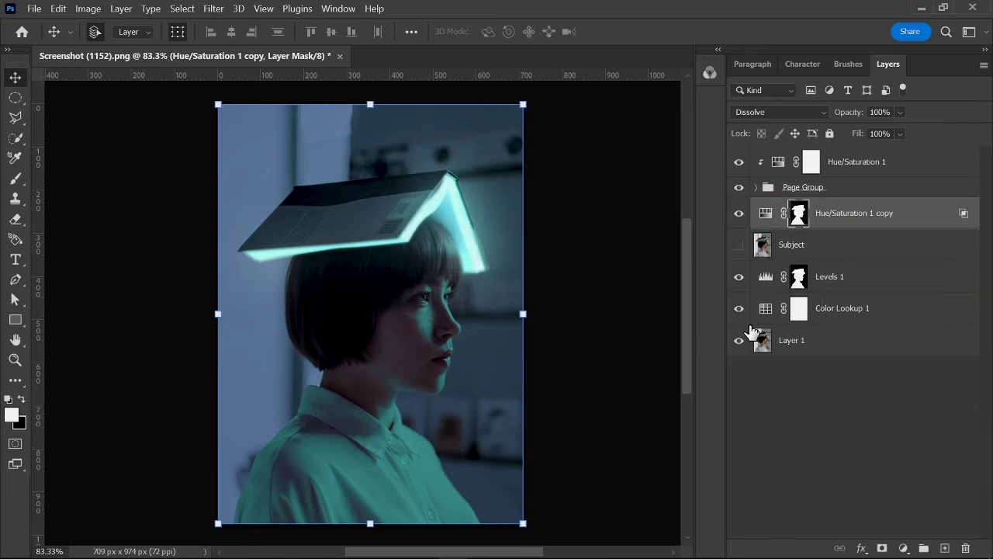
{"action": "left_click", "coordinate": [827, 284]}
{"action": "key", "text": "ctrl+i"}
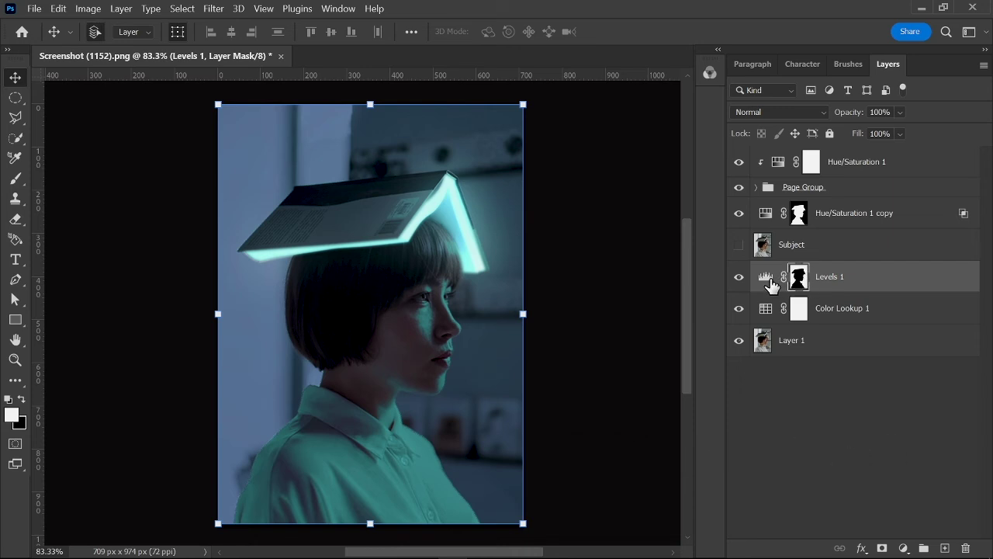
- Darken the background by lowering the white output level of Levels 1 to 127
{"action": "double_click", "coordinate": [765, 279]}
{"action": "left_click_drag", "start_coordinate": [605, 108], "coordinate": [618, 109]}
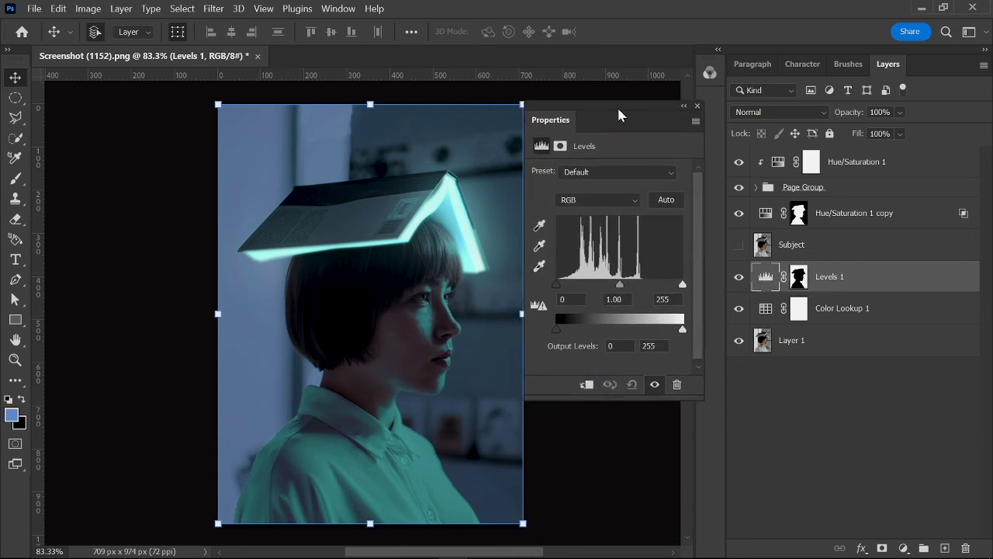
{"action": "left_click_drag", "start_coordinate": [682, 333], "coordinate": [619, 331]}
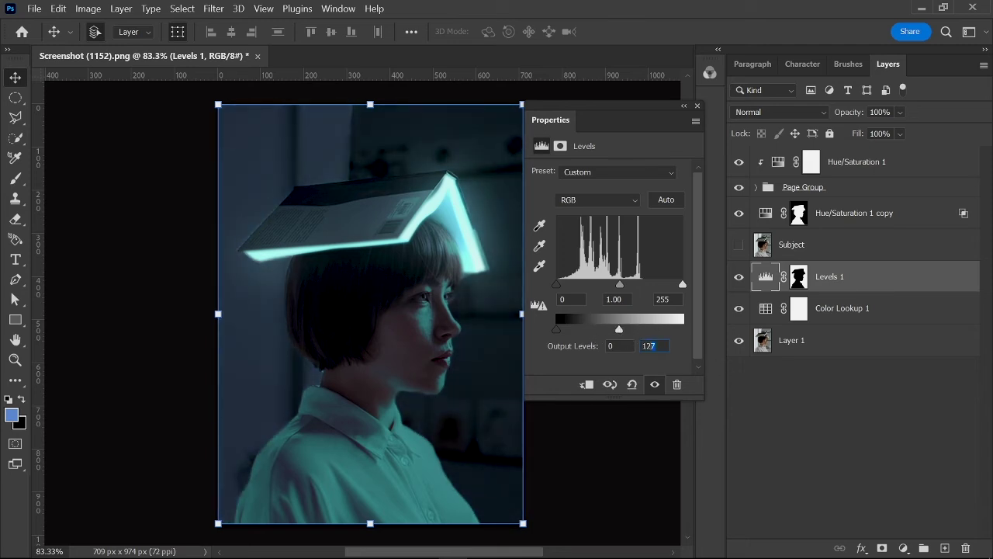
{"action": "left_click", "coordinate": [697, 105]}
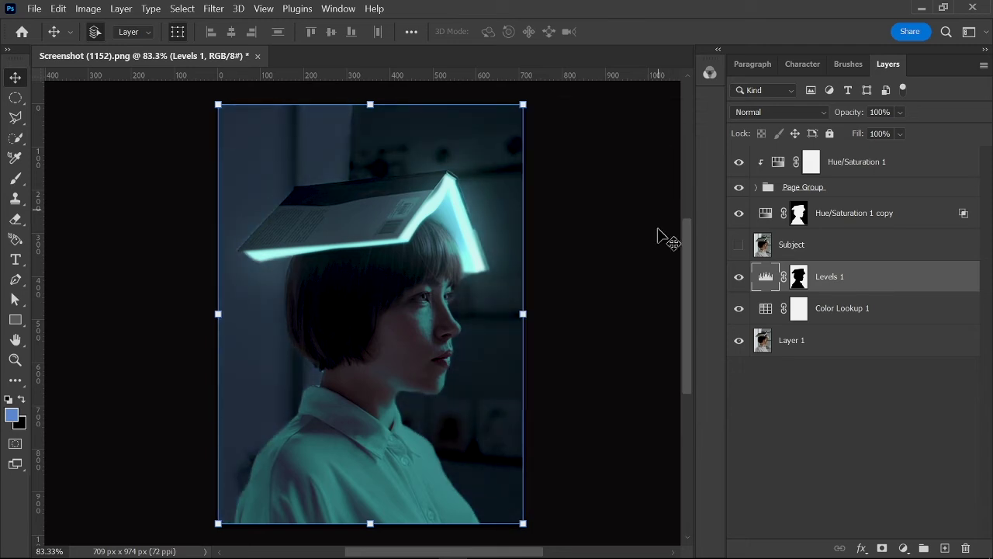
- Target the Levels 1 mask and set up the Brush tool with white foreground and a soft round tip at 0% hardness
{"action": "left_click", "coordinate": [799, 276]}
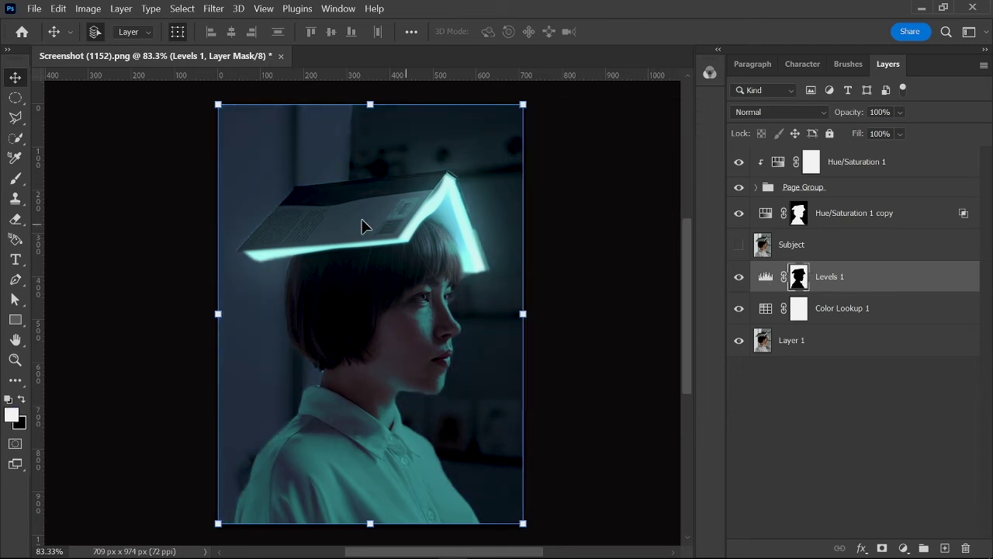
{"action": "left_click", "coordinate": [15, 178]}
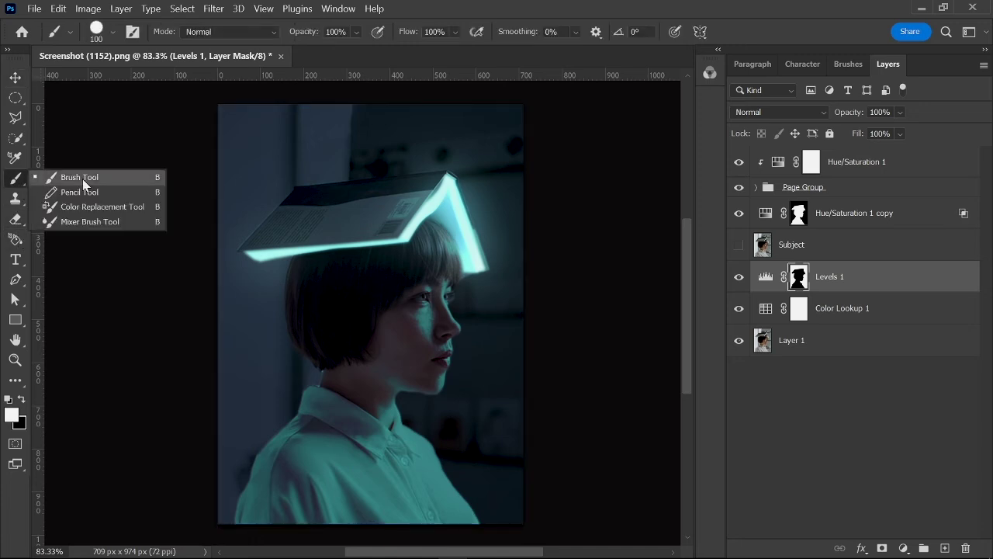
{"action": "left_click", "coordinate": [85, 177]}
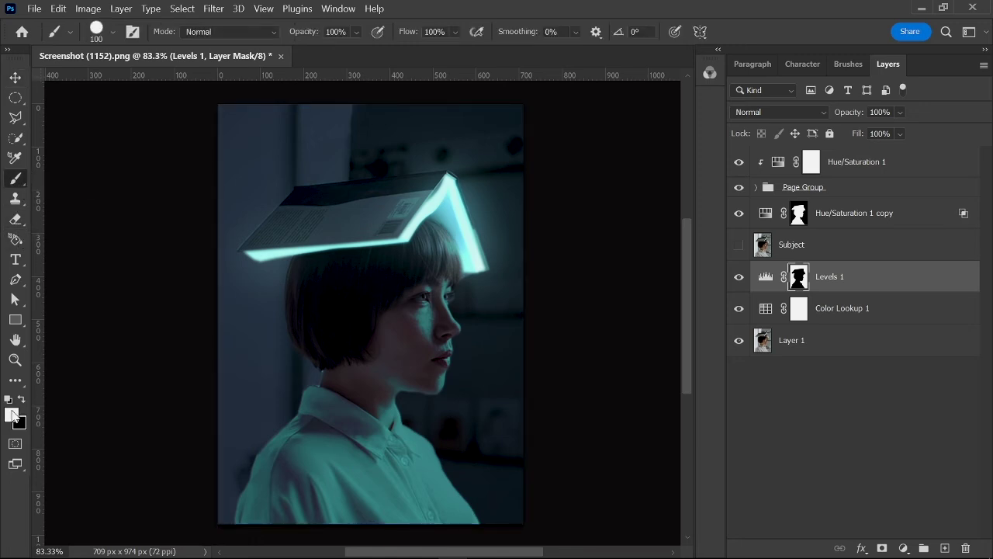
{"action": "left_click", "coordinate": [12, 415]}
{"action": "left_click", "coordinate": [833, 181]}
{"action": "left_click", "coordinate": [22, 400]}
{"action": "left_click", "coordinate": [112, 32]}
{"action": "left_click", "coordinate": [80, 177]}
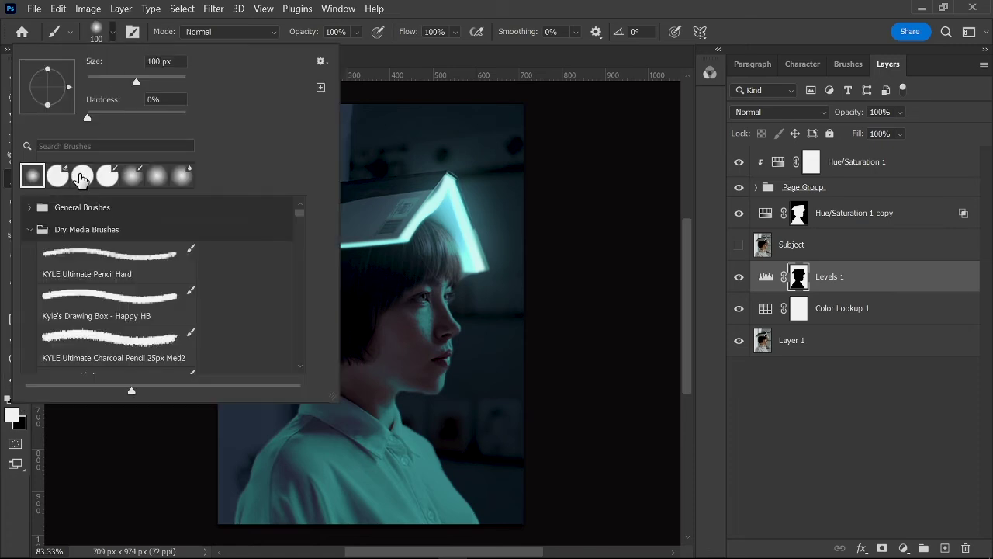
- Set the brush flow to 2% and size to 250 pixels, and paint white over the shirt on the Levels 1 mask
{"action": "left_click", "coordinate": [363, 34]}
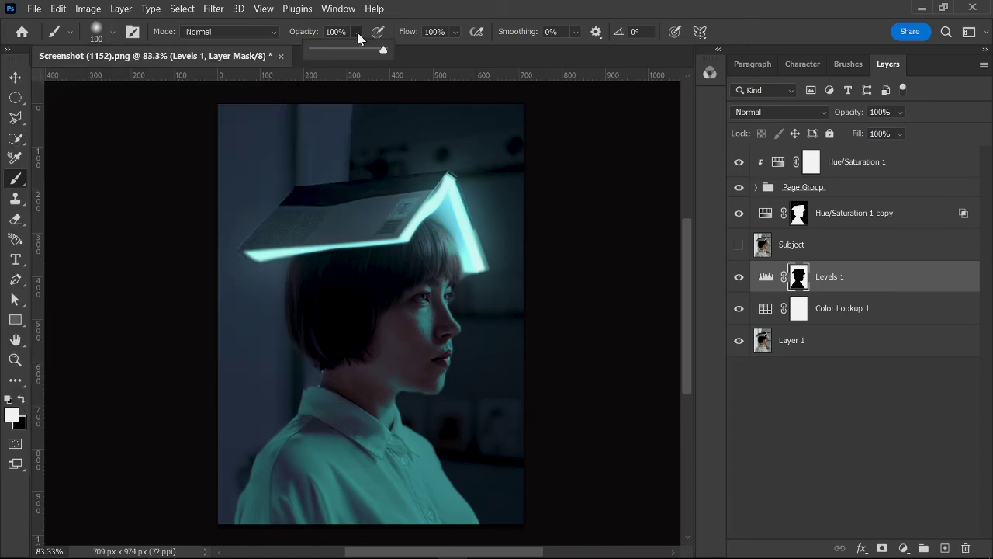
{"action": "double_click", "coordinate": [445, 32]}
{"action": "type", "text": "2"}
{"action": "key", "text": "Return"}
{"action": "key", "text": "bracketright"}
{"action": "key", "text": "bracketright"}
{"action": "key", "text": "bracketleft"}
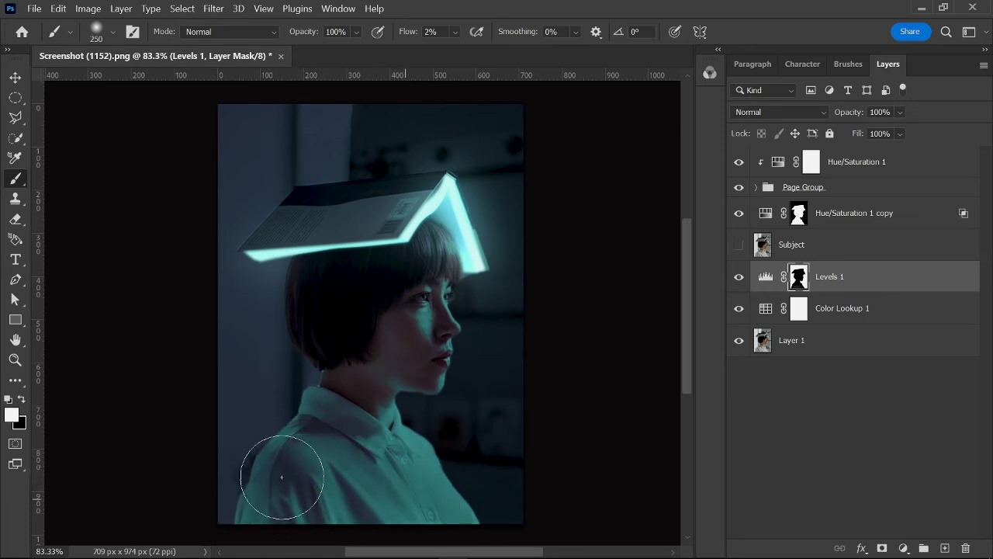
- Load the Subject layer's outline as a selection and paint black over the hair on the Color Lookup 1 mask with a 90-pixel brush
{"action": "left_click", "coordinate": [792, 244]}
{"action": "left_click", "coordinate": [762, 244], "text": "ctrl"}
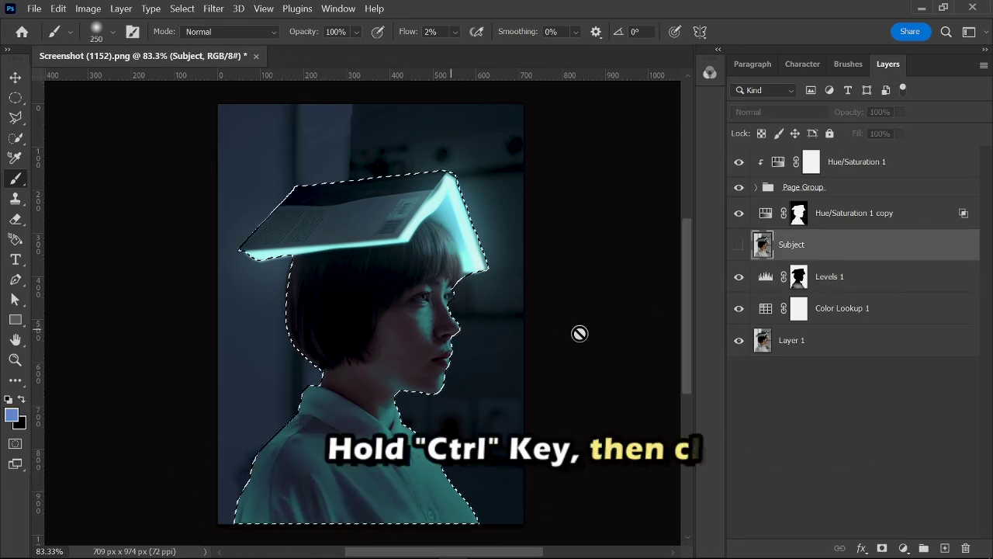
{"action": "left_click", "coordinate": [795, 309]}
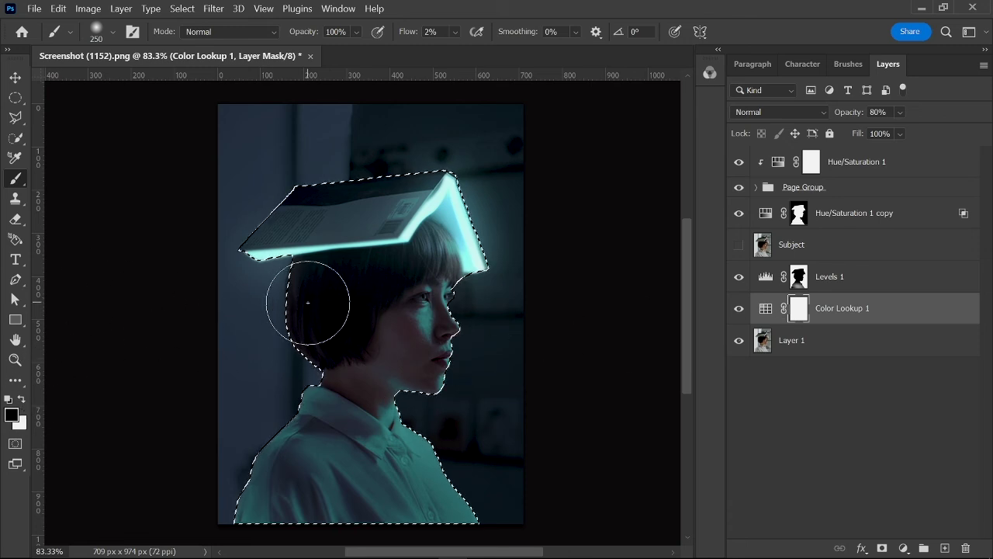
{"action": "scroll", "coordinate": [314, 301], "scroll_direction": "up", "scroll_amount": 4}
{"action": "key", "text": "bracketleft"}
{"action": "key", "text": "bracketleft"}
{"action": "key", "text": "bracketleft"}
{"action": "key", "text": "bracketleft"}
{"action": "key", "text": "bracketleft"}
{"action": "key", "text": "bracketleft"}
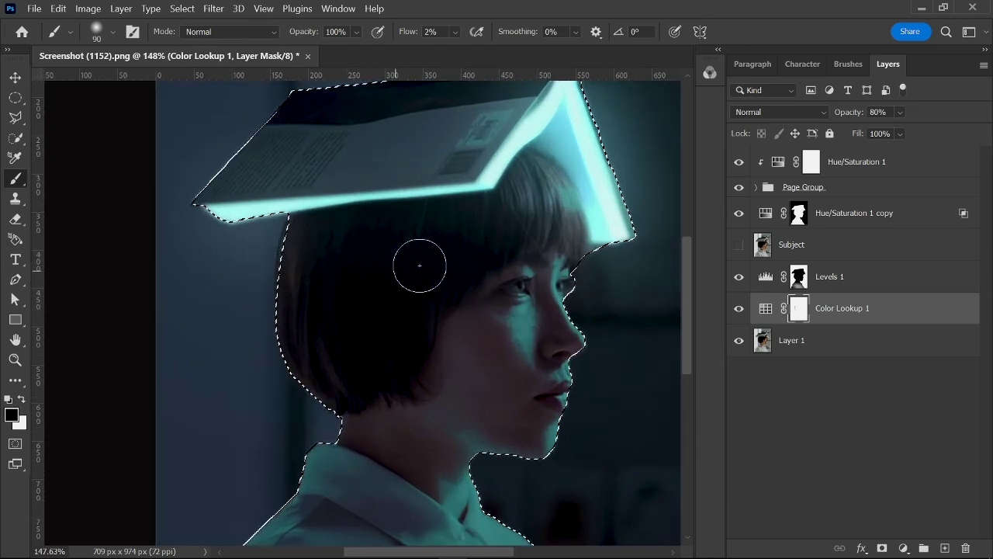
- Paint black over the shirt and neck on the Color Lookup 1 mask with a 125-pixel brush
{"action": "scroll", "coordinate": [403, 295], "scroll_direction": "down", "scroll_amount": 2}
{"action": "key", "text": "bracketright"}
{"action": "key", "text": "bracketright"}
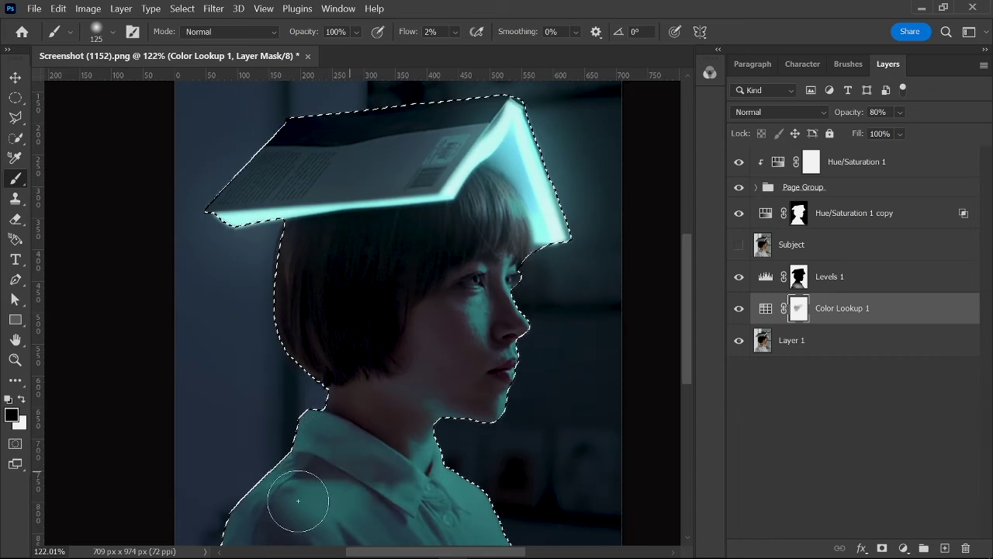
{"action": "scroll", "coordinate": [321, 421], "scroll_direction": "down", "scroll_amount": 3}
{"action": "scroll", "coordinate": [334, 339], "scroll_direction": "up", "scroll_amount": 3}
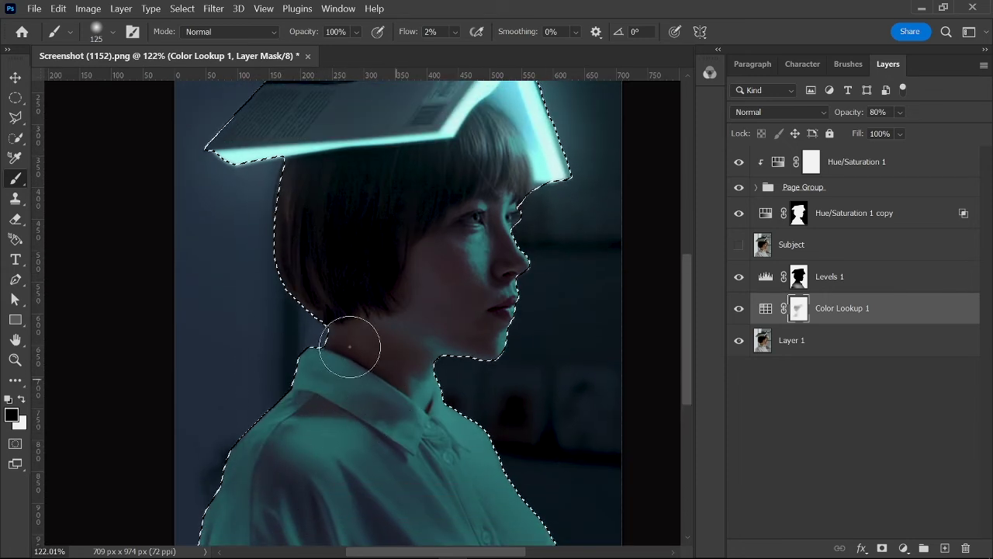
{"action": "scroll", "coordinate": [421, 267], "scroll_direction": "down", "scroll_amount": 2}
- Clear the selection and compare the image with the Color Lookup 1 mask disabled and re-enabled
{"action": "key", "text": "ctrl+d"}
{"action": "right_click", "coordinate": [798, 308]}
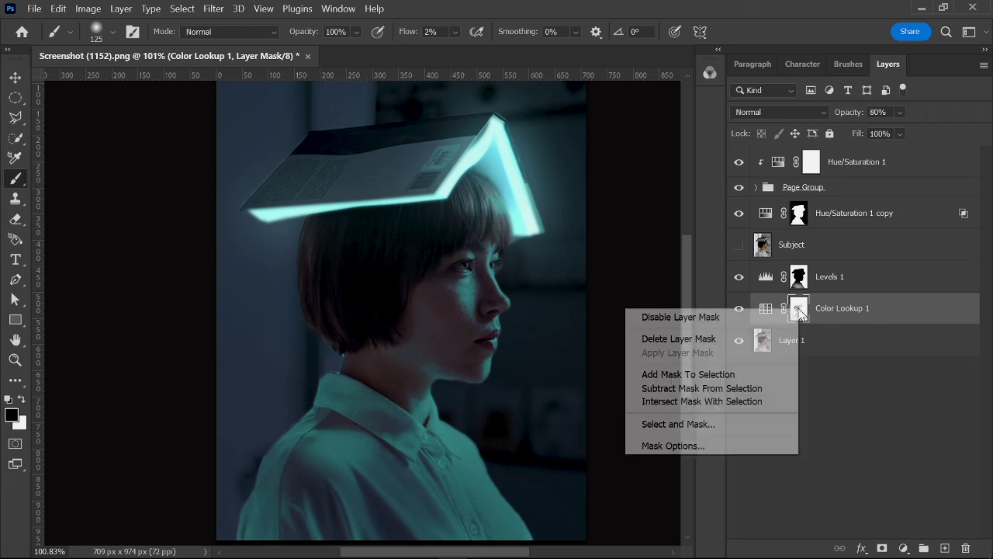
{"action": "left_click", "coordinate": [744, 317]}
{"action": "right_click", "coordinate": [798, 308]}
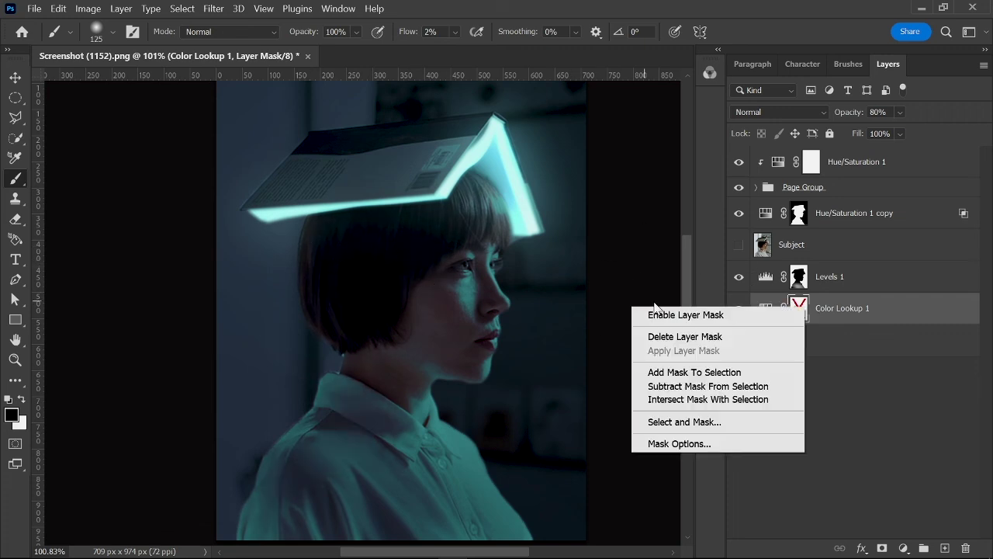
{"action": "left_click", "coordinate": [677, 316]}
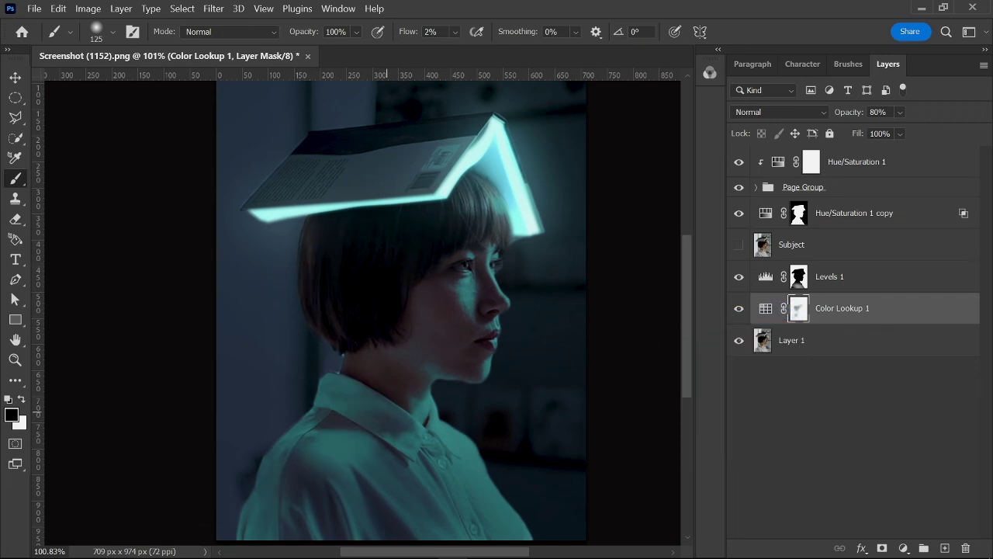
- Add a Color Lookup adjustment layer above Hue/Saturation 1 and load the Crisp_Warm.look 3D LUT
{"action": "left_click", "coordinate": [812, 161]}
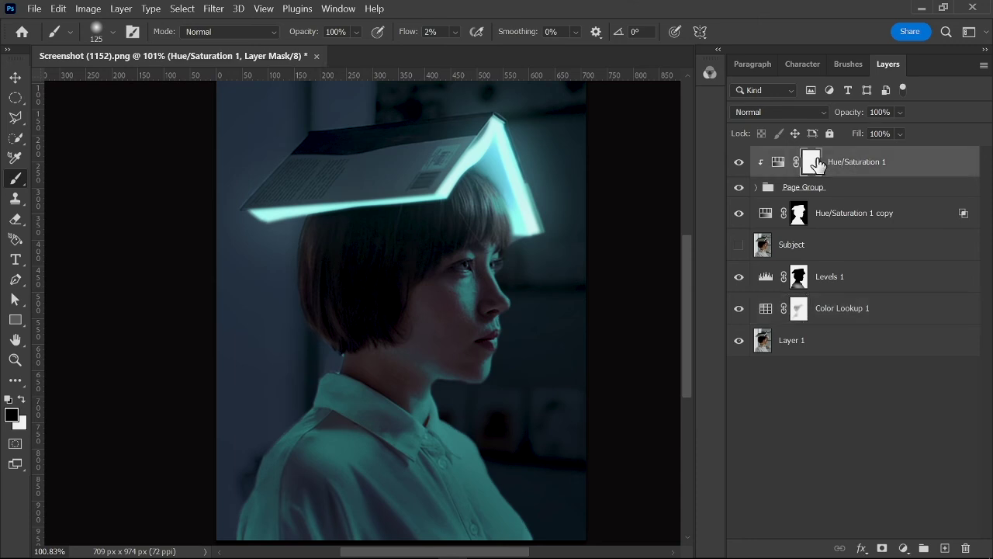
{"action": "left_click", "coordinate": [903, 549]}
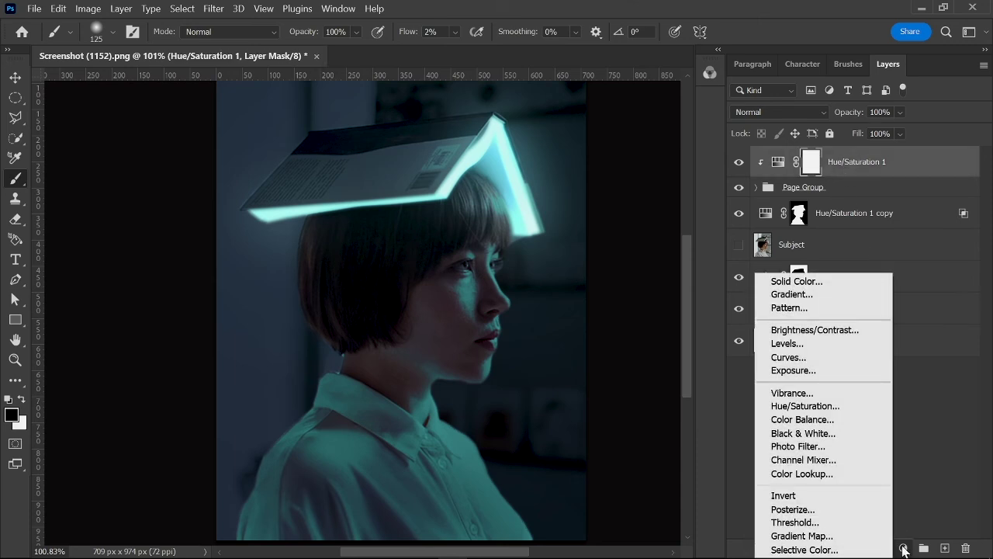
{"action": "left_click", "coordinate": [835, 474]}
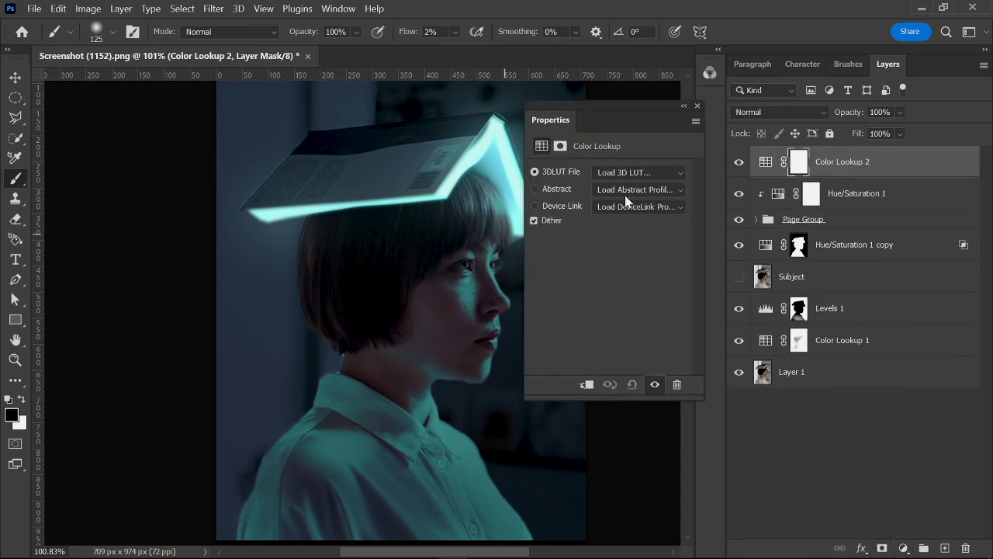
{"action": "left_click", "coordinate": [656, 173]}
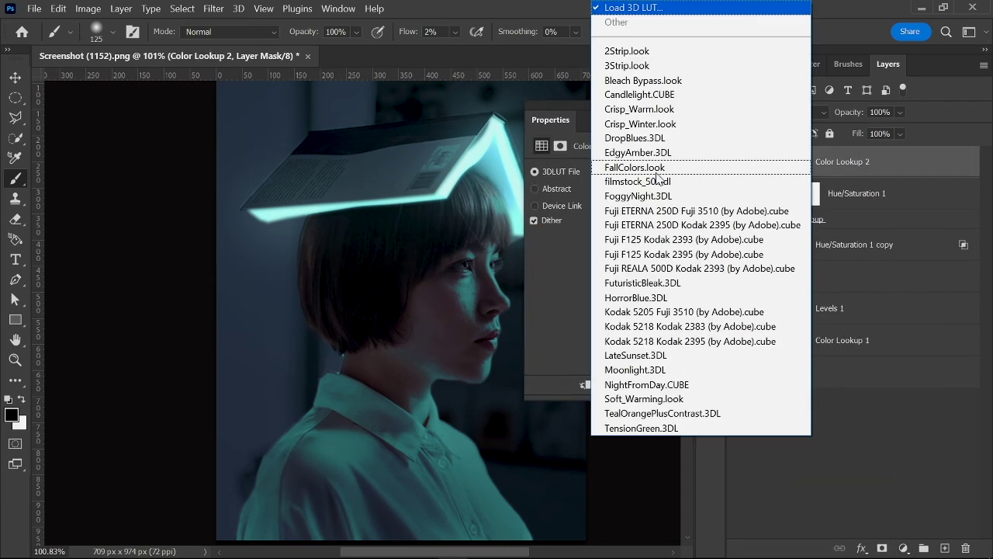
{"action": "left_click", "coordinate": [673, 113]}
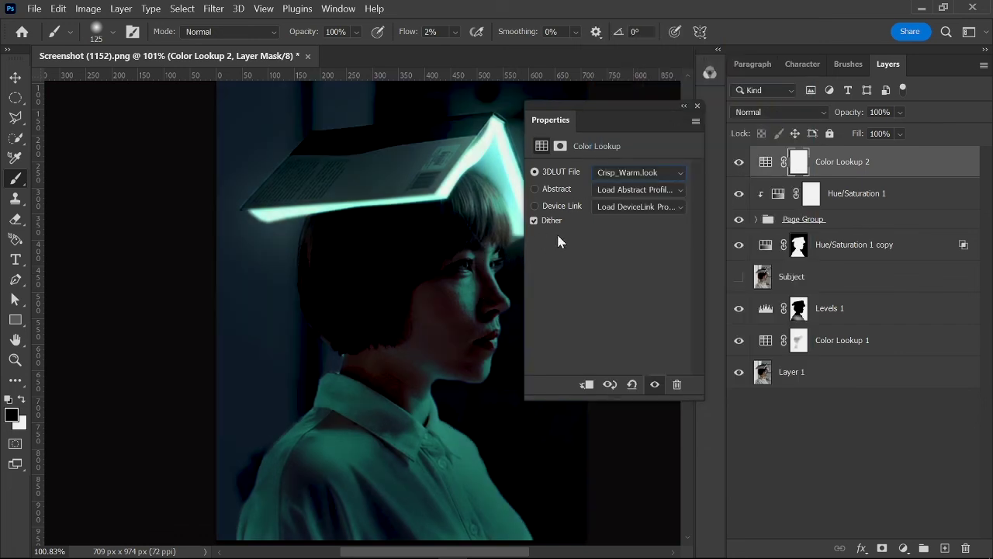
{"action": "left_click", "coordinate": [696, 105]}
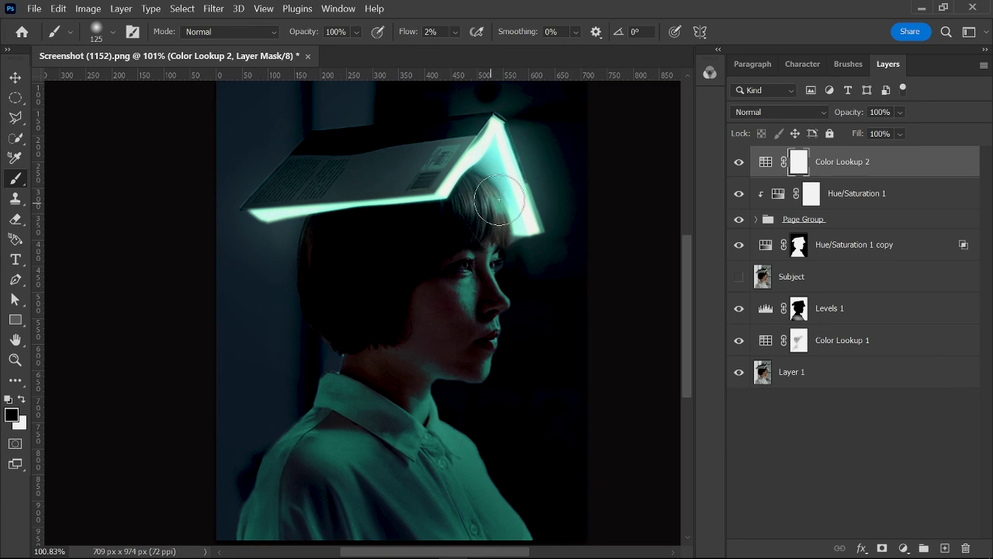
- Reduce the Color Lookup 2 layer's opacity to about 55% to soften the colour grade
{"action": "mouse_move", "coordinate": [885, 130]}
{"action": "left_mouse_down"}
{"action": "mouse_move", "coordinate": [870, 136]}
{"action": "mouse_move", "coordinate": [879, 131]}
{"action": "left_mouse_up"}
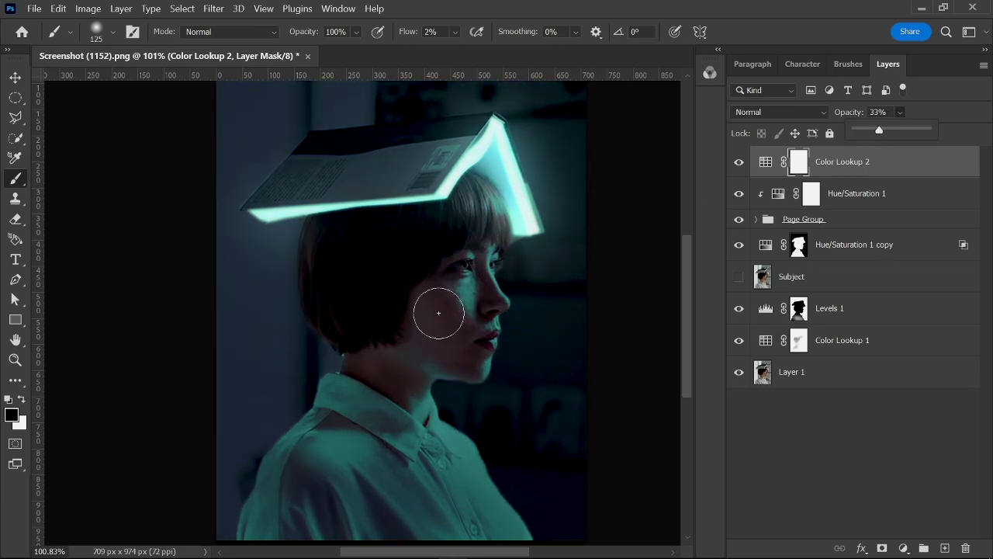
{"action": "scroll", "coordinate": [450, 303], "scroll_direction": "down", "scroll_amount": 1}
{"action": "scroll", "coordinate": [434, 299], "scroll_direction": "up", "scroll_amount": 1}
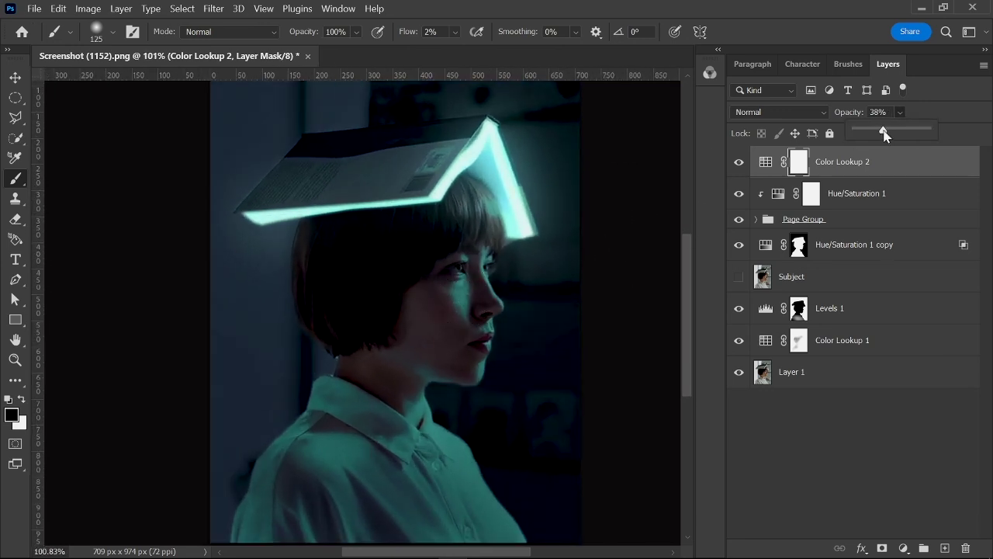
{"action": "scroll", "coordinate": [399, 257], "scroll_direction": "down", "scroll_amount": 2}
{"action": "scroll", "coordinate": [455, 249], "scroll_direction": "up", "scroll_amount": 1}
{"action": "left_click_drag", "start_coordinate": [865, 140], "coordinate": [896, 134]}
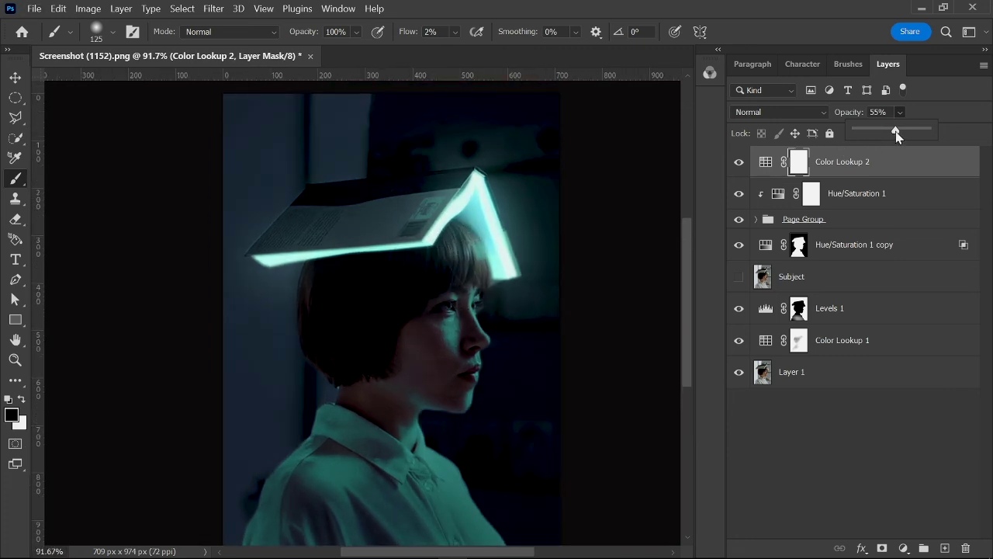
{"action": "left_click", "coordinate": [899, 111]}
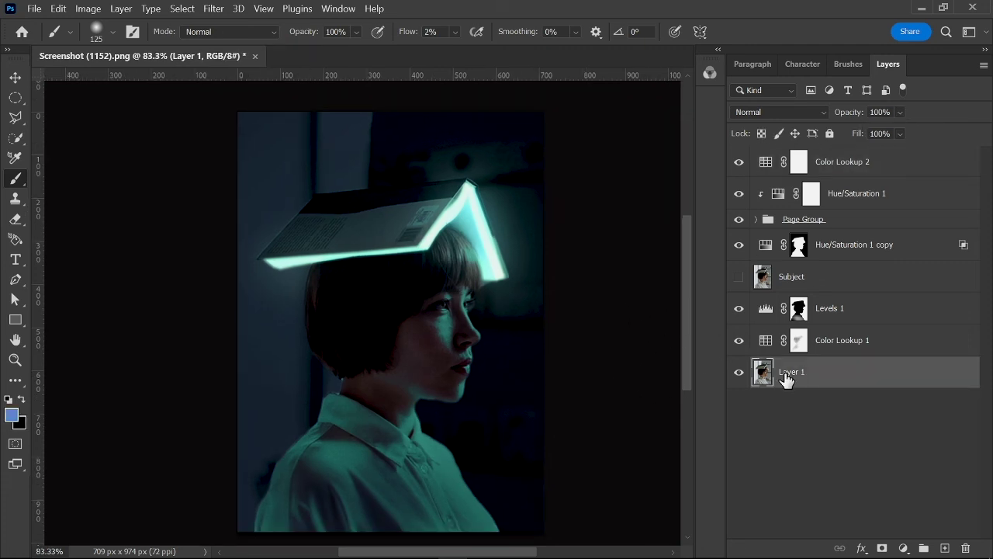
- Compare the original photo with the finished edit by repeatedly isolating Layer 1 and restoring the other layers, then inspect the result
{"action": "left_click", "coordinate": [739, 372], "text": "alt"}
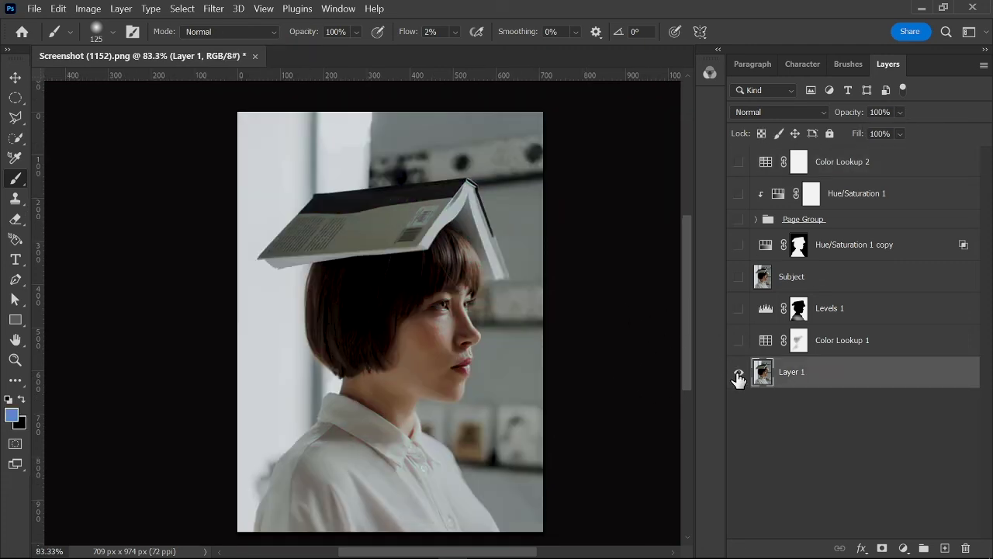
{"action": "left_click", "coordinate": [738, 373], "text": "alt"}
{"action": "left_click", "coordinate": [739, 373], "text": "alt"}
{"action": "left_click", "coordinate": [739, 373], "text": "alt"}
{"action": "left_click", "coordinate": [738, 376], "text": "alt"}
{"action": "left_click", "coordinate": [739, 376], "text": "alt"}
{"action": "left_click", "coordinate": [738, 376], "text": "alt"}
{"action": "left_click", "coordinate": [739, 377], "text": "alt"}
{"action": "scroll", "coordinate": [460, 386], "scroll_direction": "up", "scroll_amount": 2}
{"action": "scroll", "coordinate": [460, 386], "scroll_direction": "down", "scroll_amount": 2}
{"action": "scroll", "coordinate": [460, 386], "scroll_direction": "up", "scroll_amount": 2}
{"action": "scroll", "coordinate": [460, 386], "scroll_direction": "down", "scroll_amount": 2}
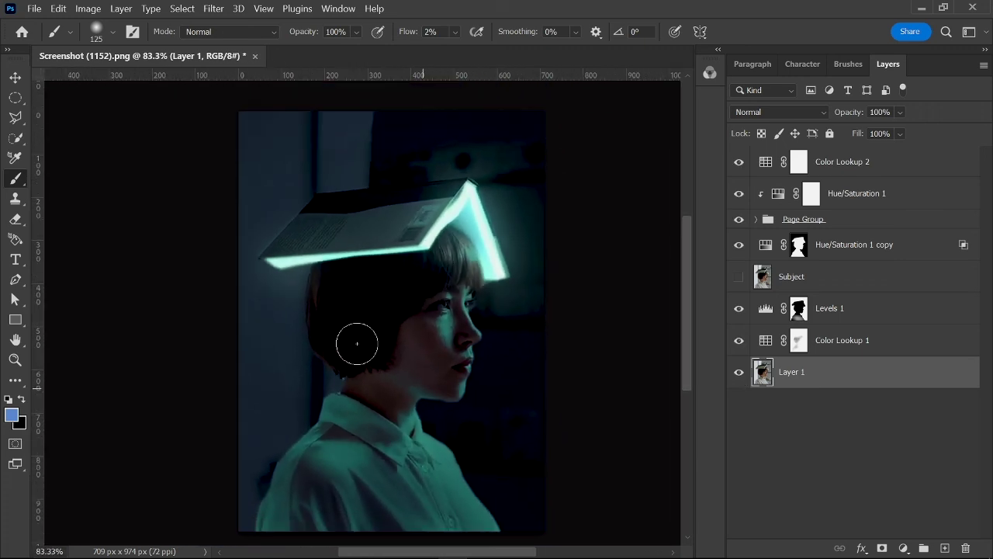